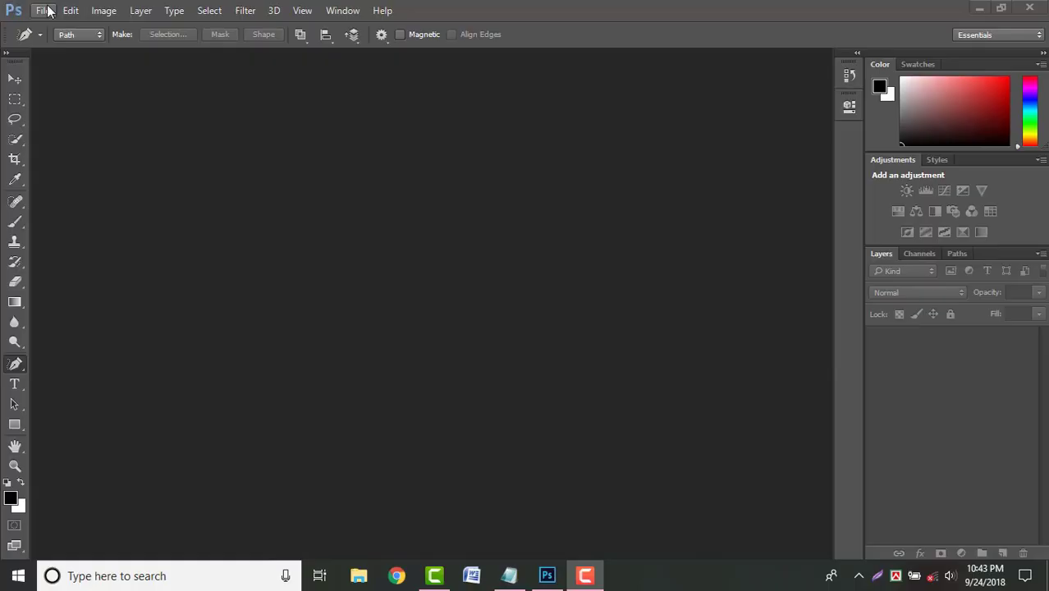
Open the corte-de-cab016 (1).jpg portrait in Photoshop
left_click(41, 11)
left_click(49, 40)
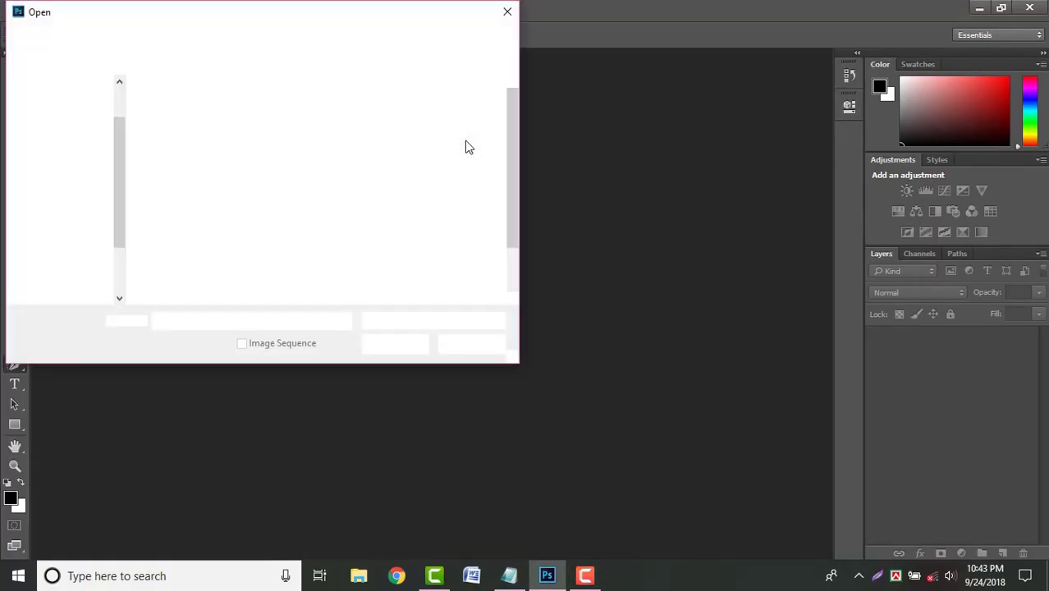
left_click(386, 138)
left_click(387, 346)
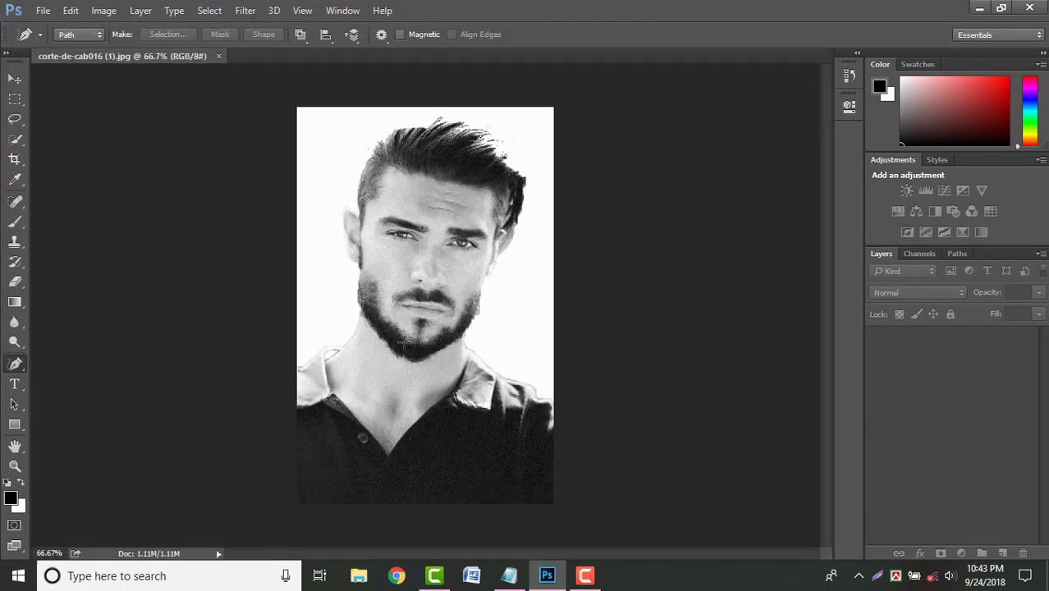
Try Save As and dismiss the resulting not-enough-memory (RAM) error
left_click(41, 10)
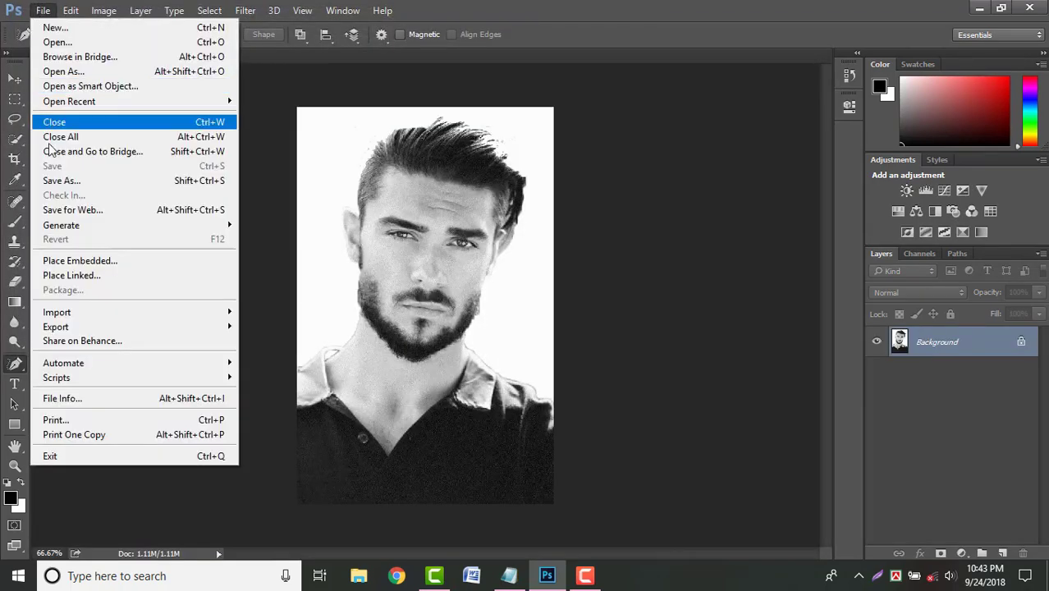
left_click(59, 182)
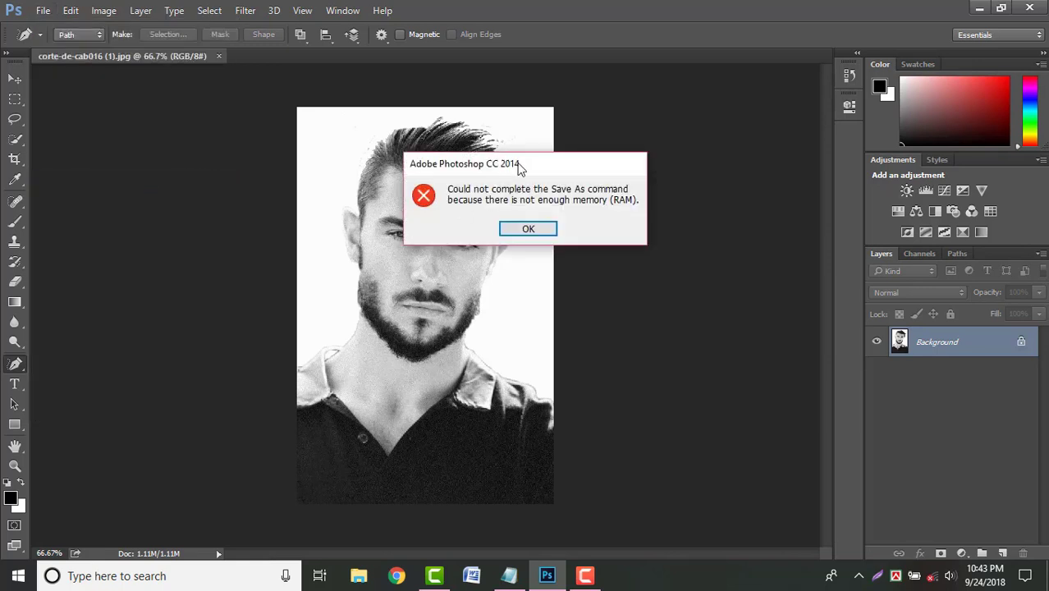
left_click_drag(519, 168, 265, 264)
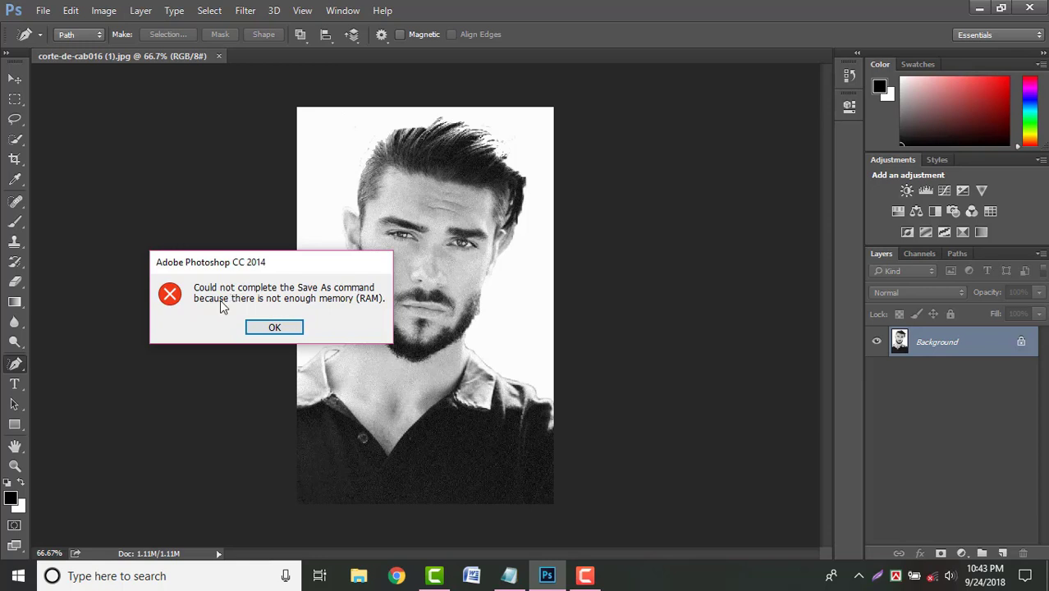
left_click(279, 328)
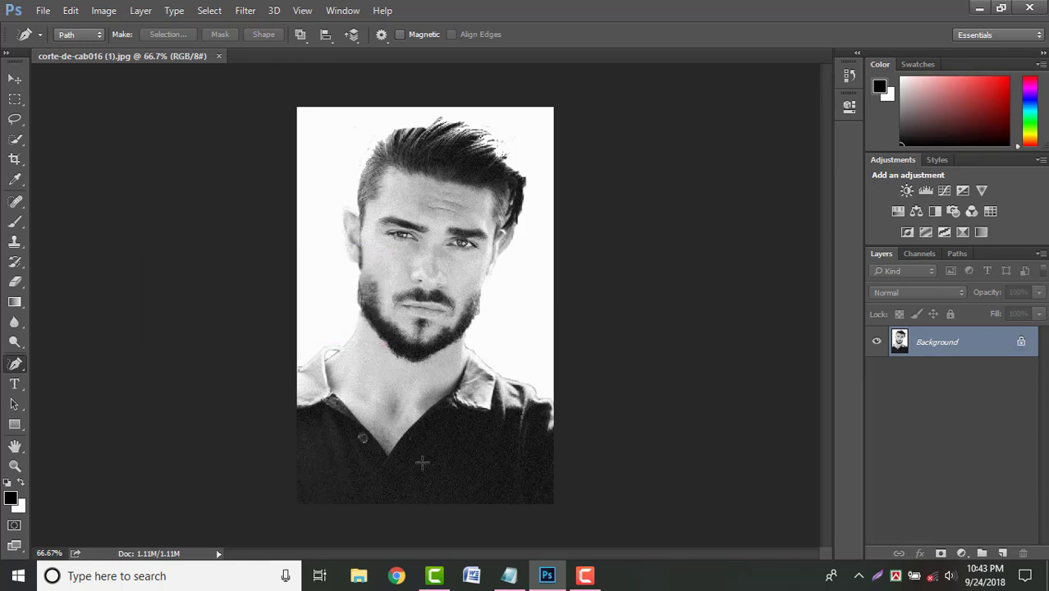
Bring the JH notes forward and highlight the close-Photoshop and 'Go to - run' steps
left_click(509, 576)
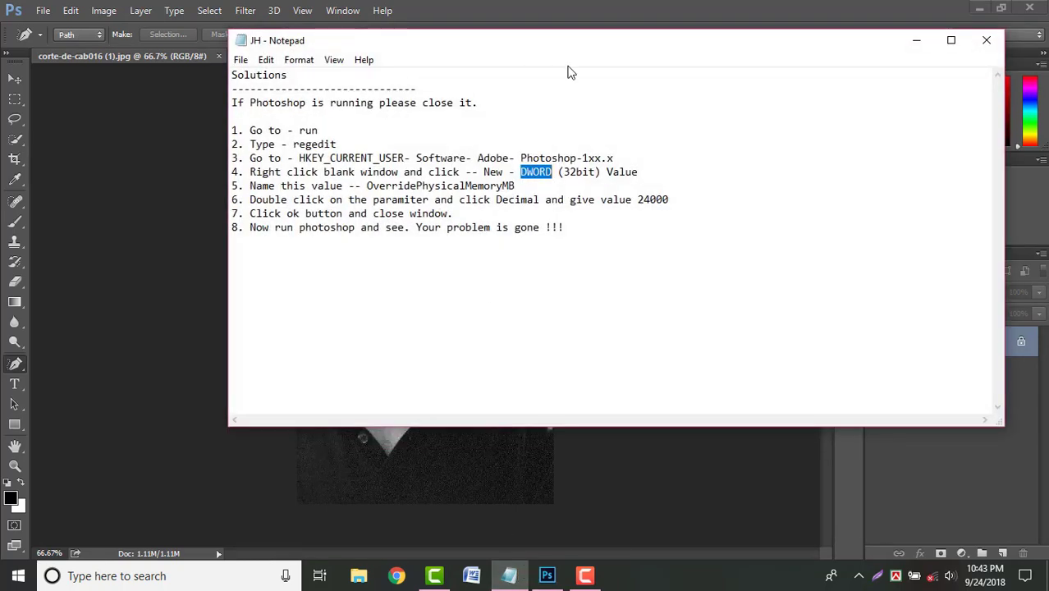
left_click_drag(571, 40, 705, 79)
left_click_drag(367, 141, 609, 141)
mouse_move(385, 168)
left_mouse_down()
mouse_move(458, 169)
mouse_move(474, 182)
left_mouse_up()
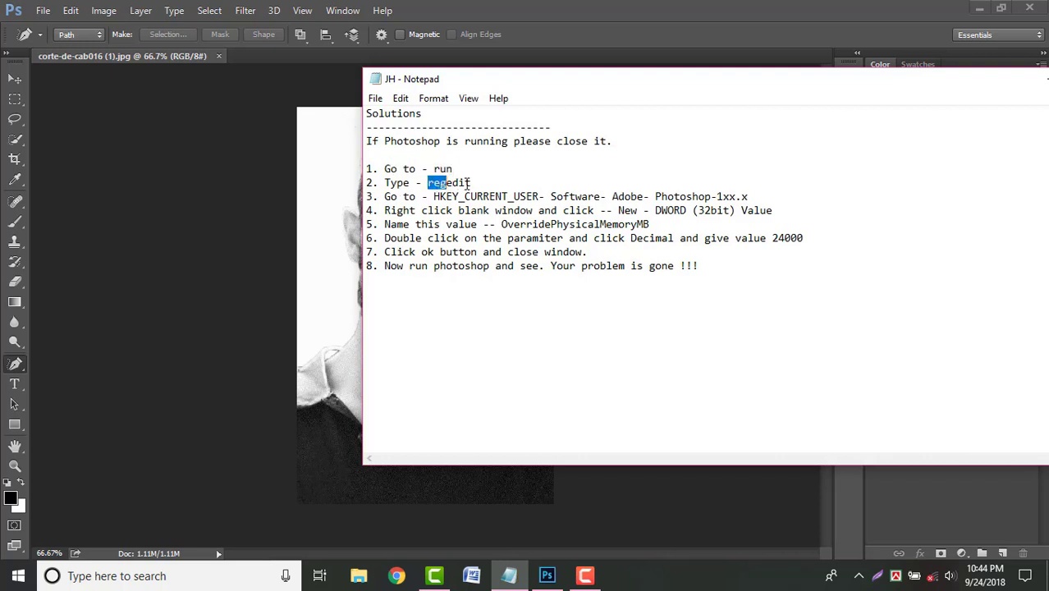
Search 'RUN' and open the Run dialog with regedit in the Open field
left_click(99, 574)
type("R")
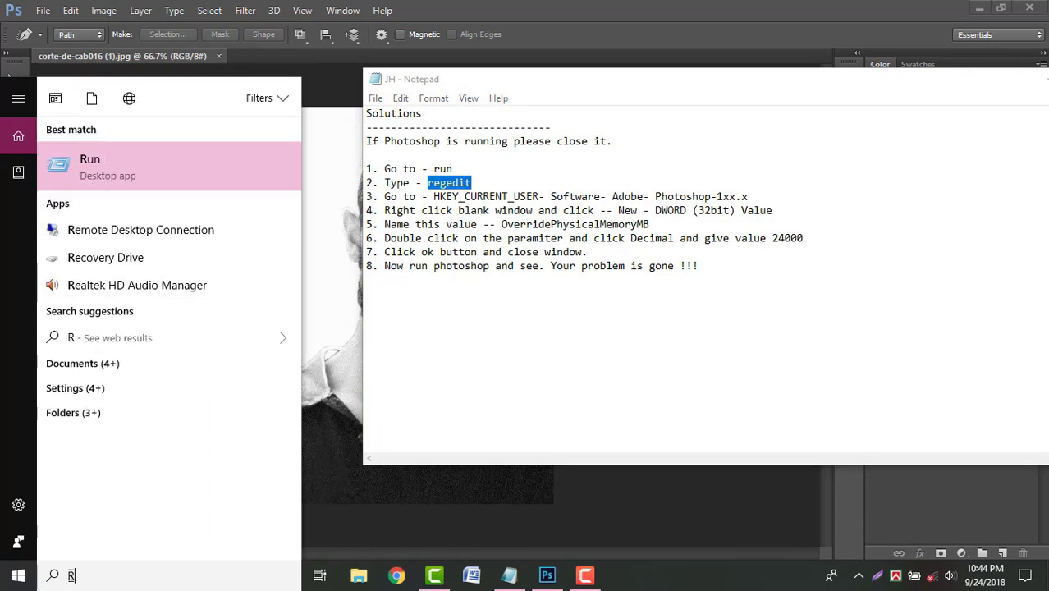
type("U")
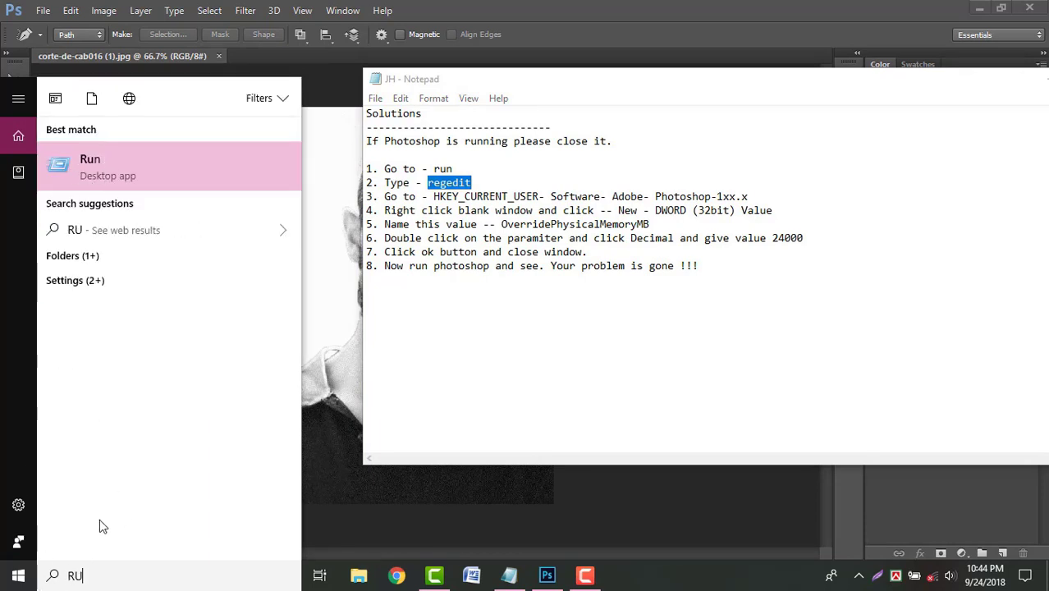
type("N")
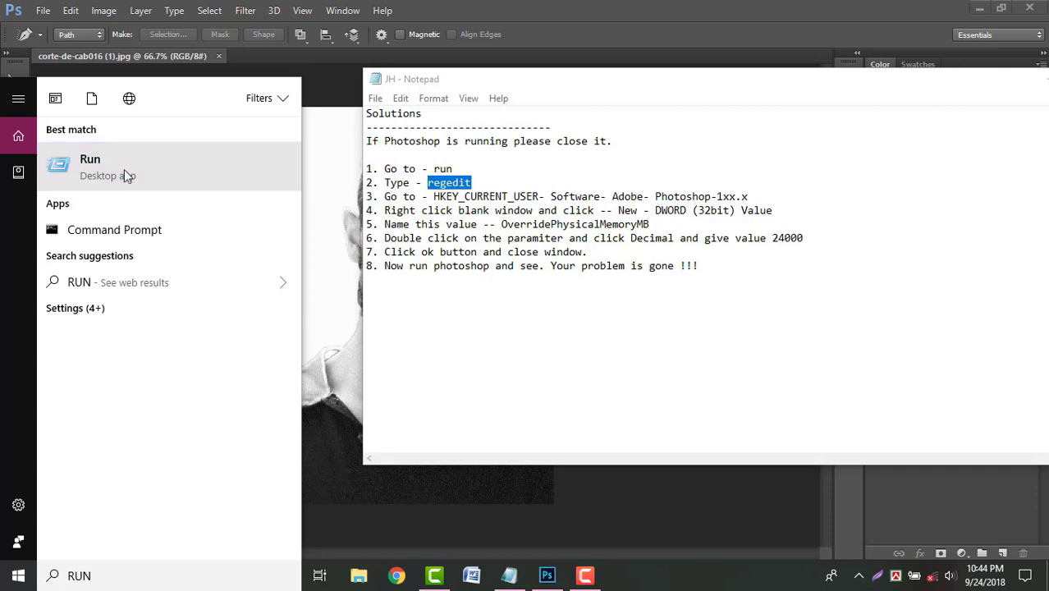
left_click(124, 169)
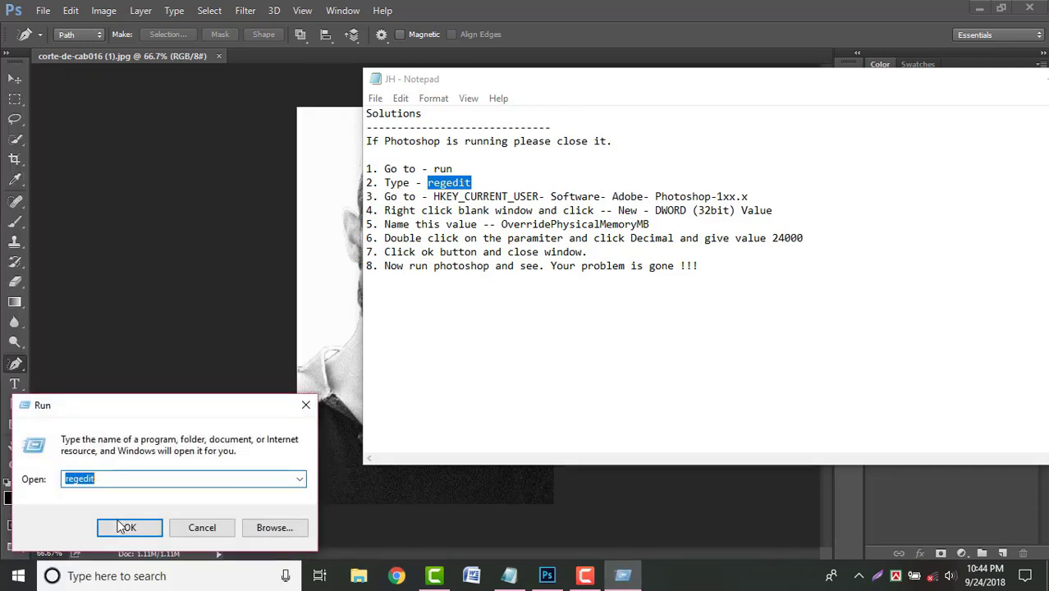
left_click(119, 473)
Start Registry Editor and expand HKEY_CURRENT_USER
left_click(129, 527)
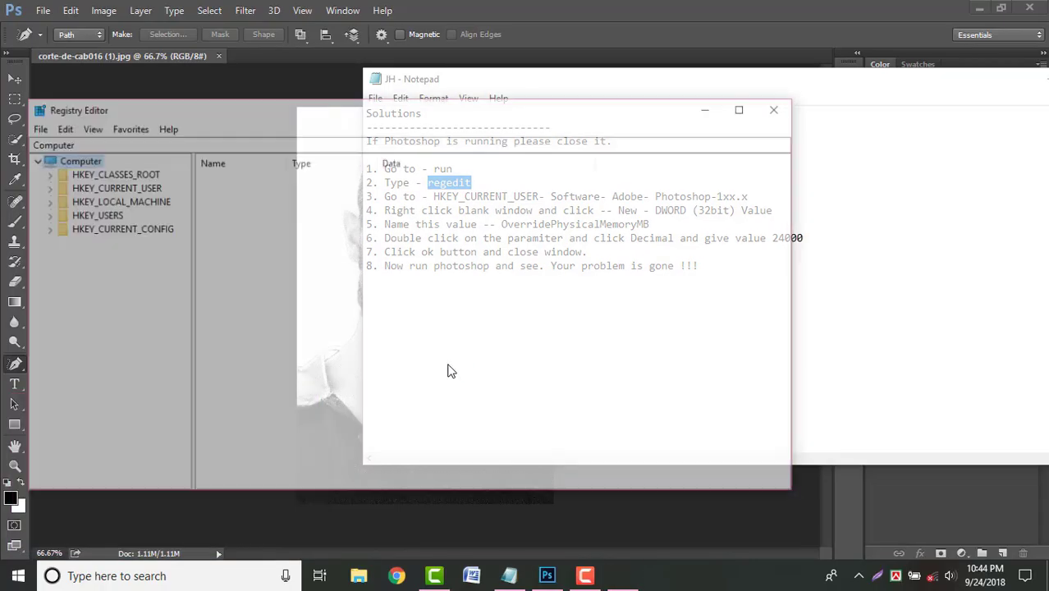
left_click_drag(446, 115, 538, 235)
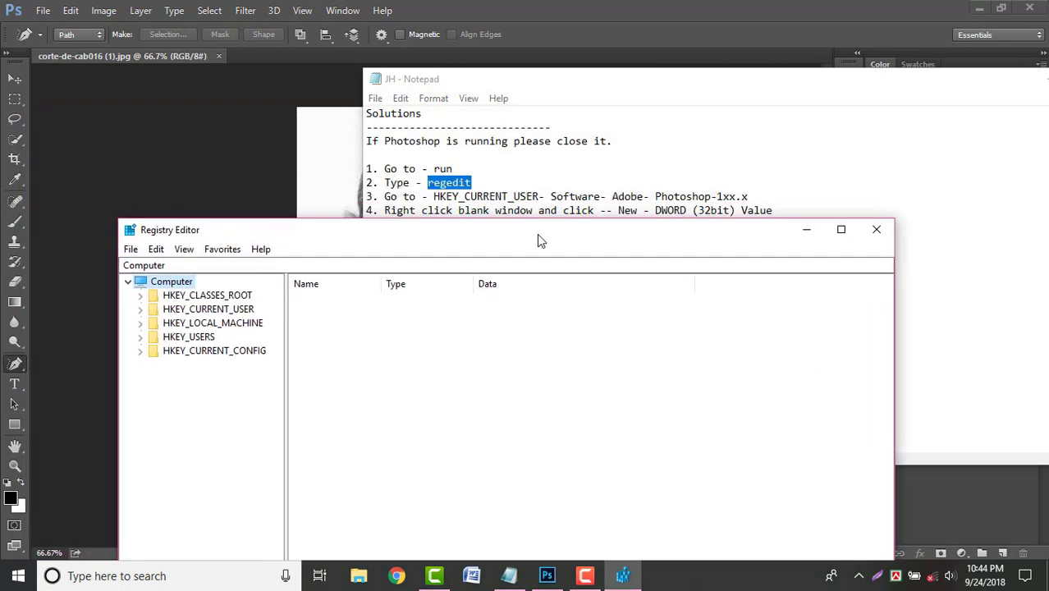
left_click_drag(433, 197, 542, 196)
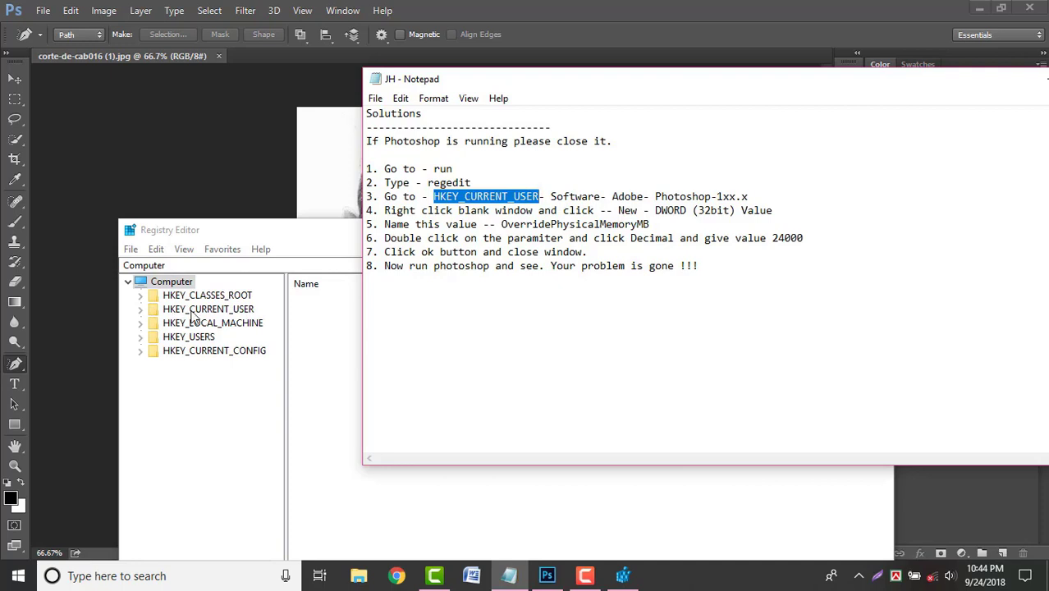
left_click(141, 309)
key("alt+Tab")
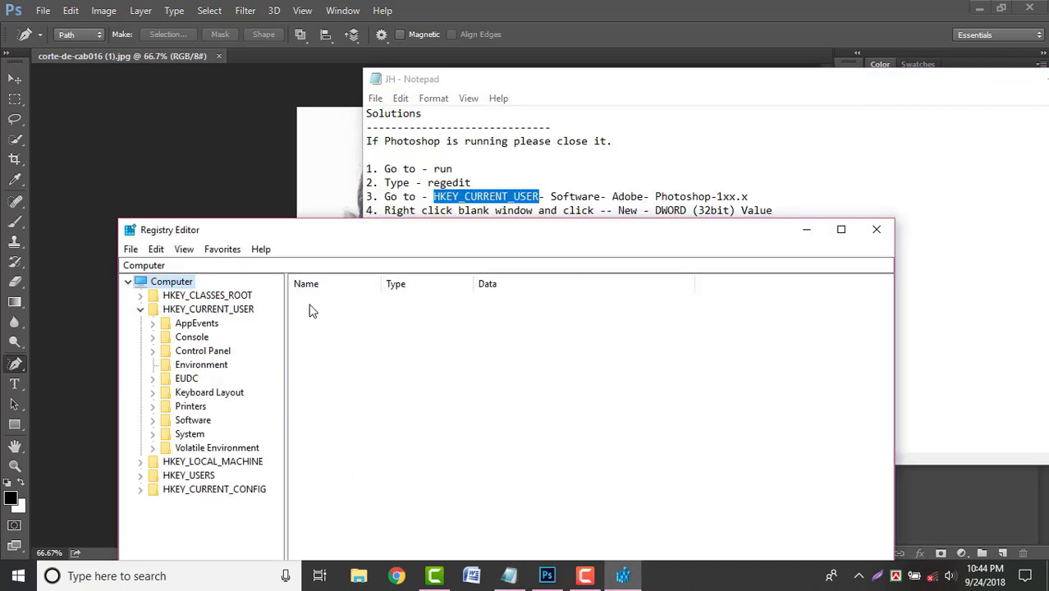
Expand Software, Adobe and Photoshop to reveal the 80.0 key, following the notes
double_click(582, 198)
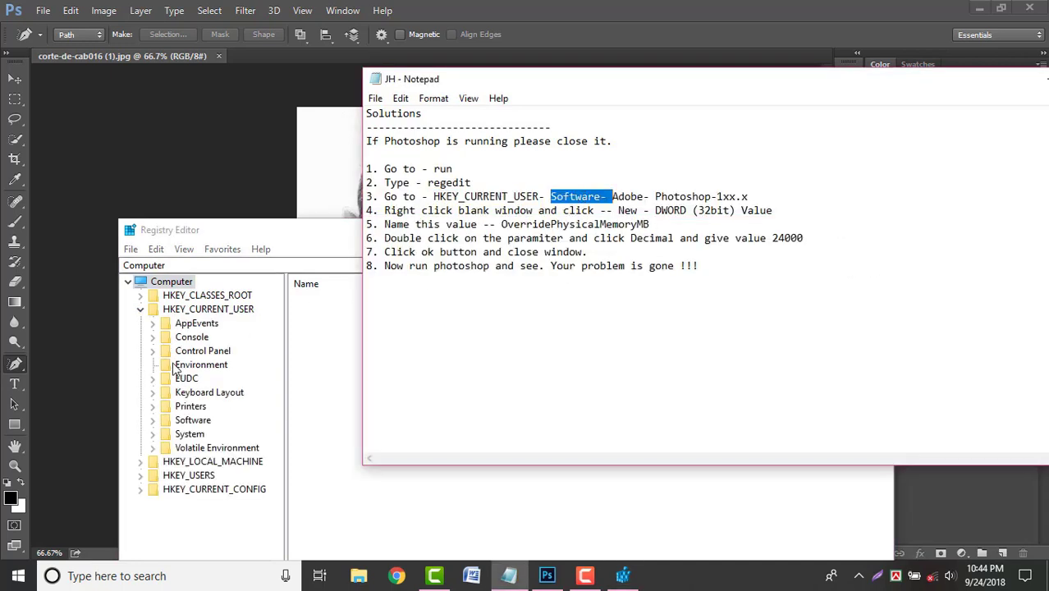
left_click(153, 421)
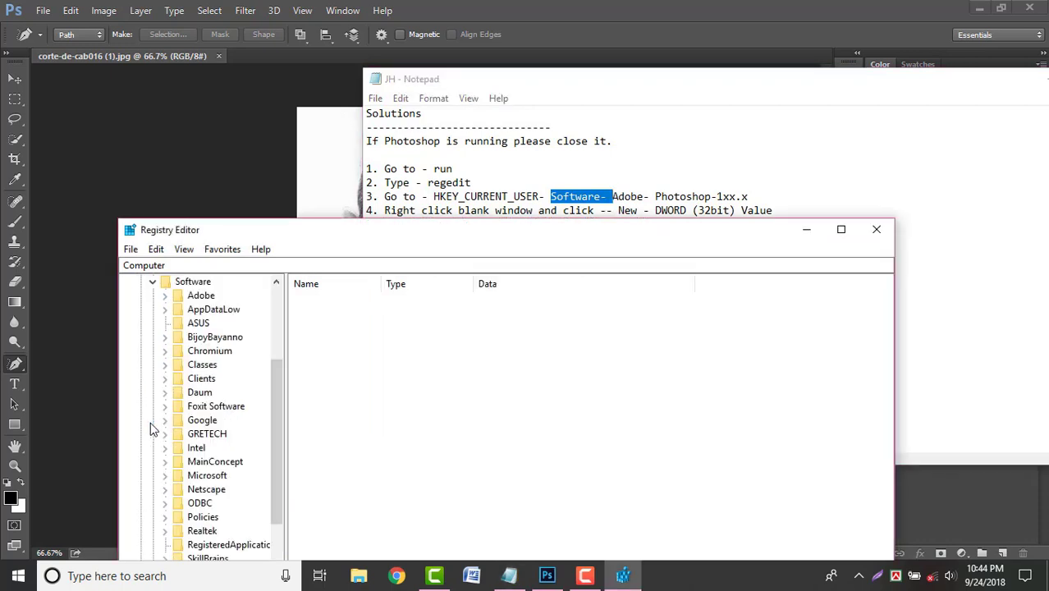
double_click(628, 197)
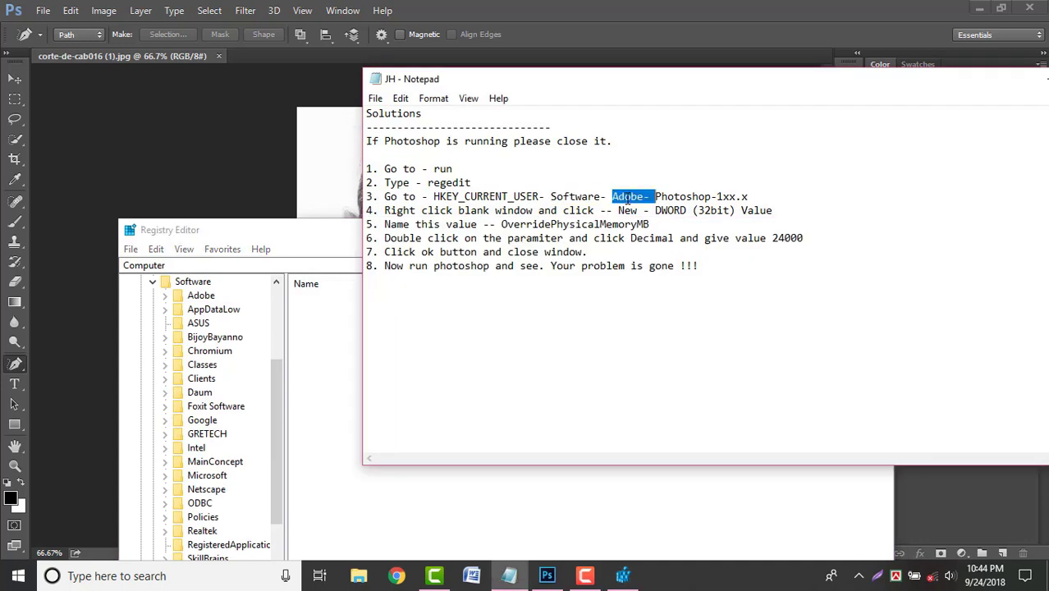
left_click(165, 296)
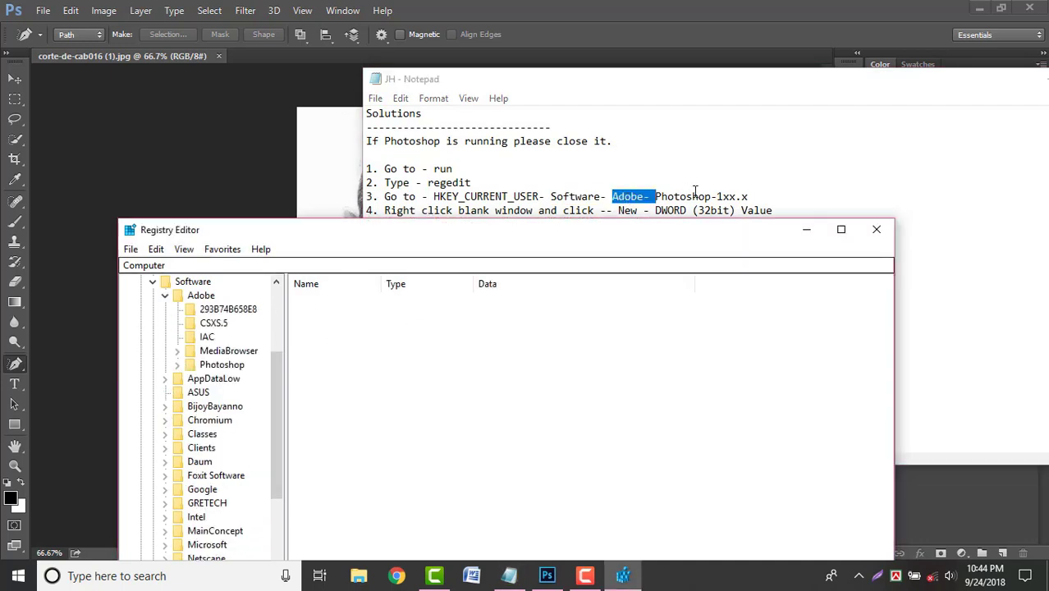
left_click(177, 365)
left_click_drag(410, 258, 428, 249)
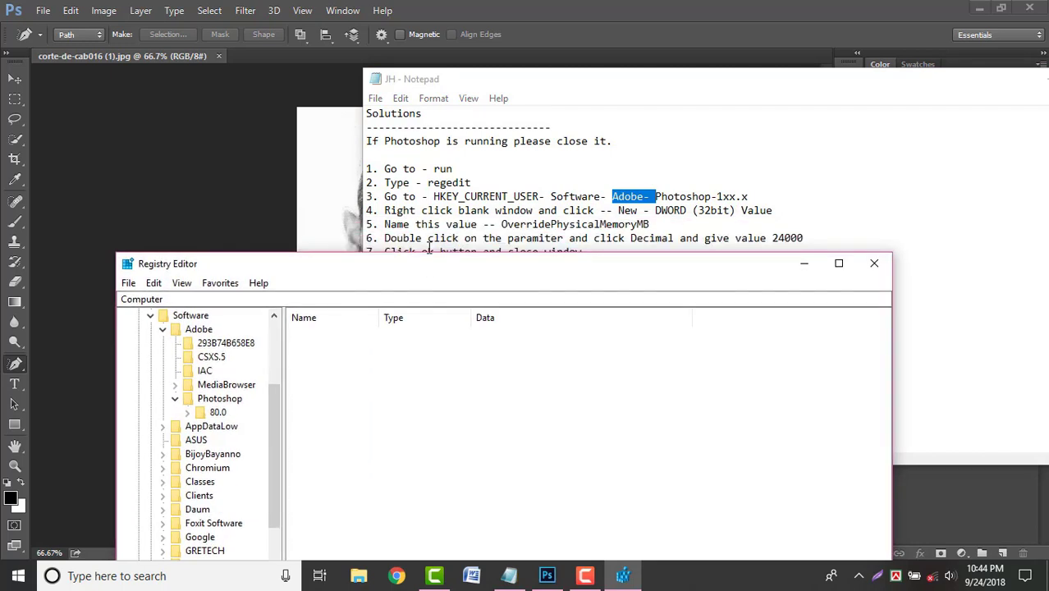
left_click_drag(385, 211, 753, 213)
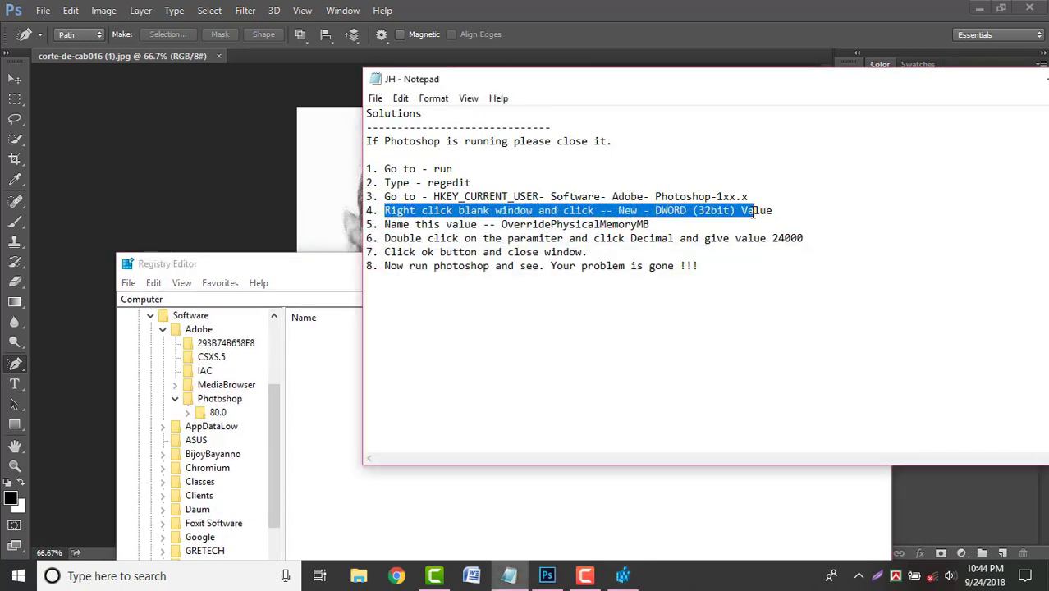
Add a new DWORD (32-bit) value to the Photoshop 80.0 key
right_click(204, 414)
left_click(380, 469)
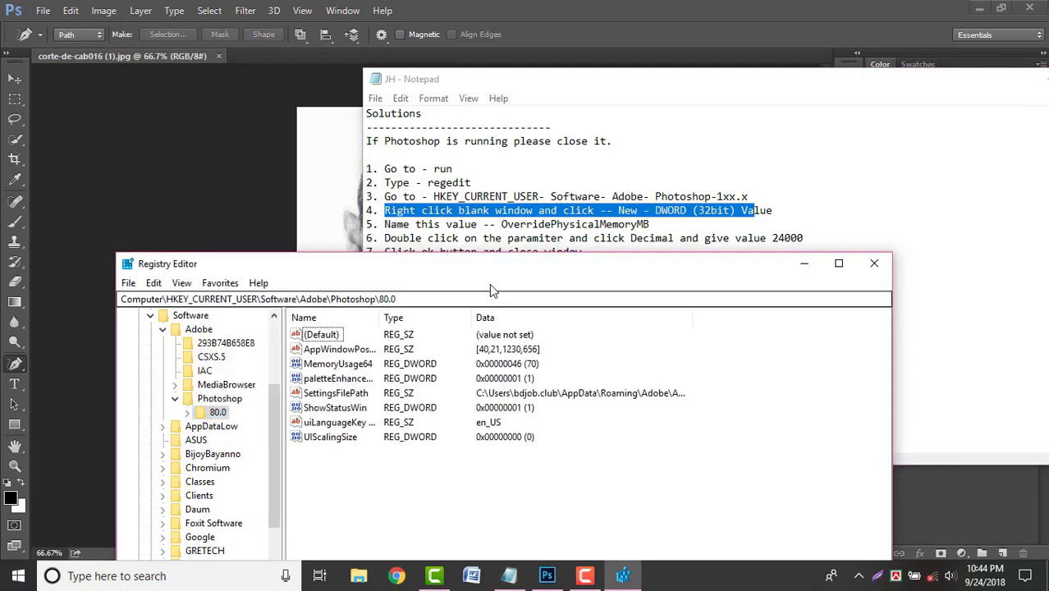
left_click_drag(496, 276, 496, 286)
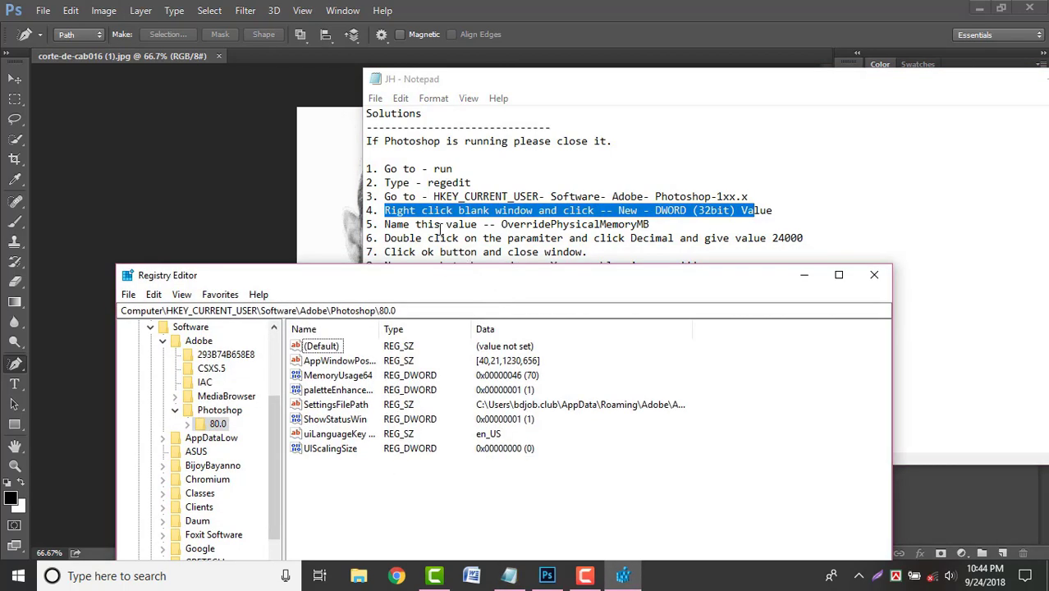
right_click(335, 503)
mouse_move(370, 510)
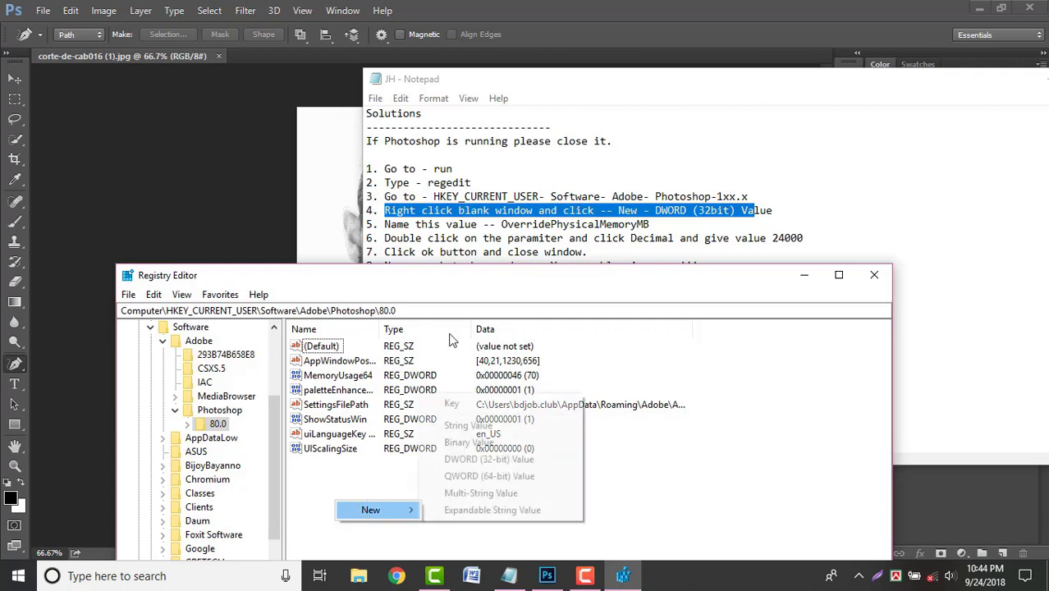
left_click(464, 273)
left_click_drag(464, 274, 472, 182)
right_click(394, 425)
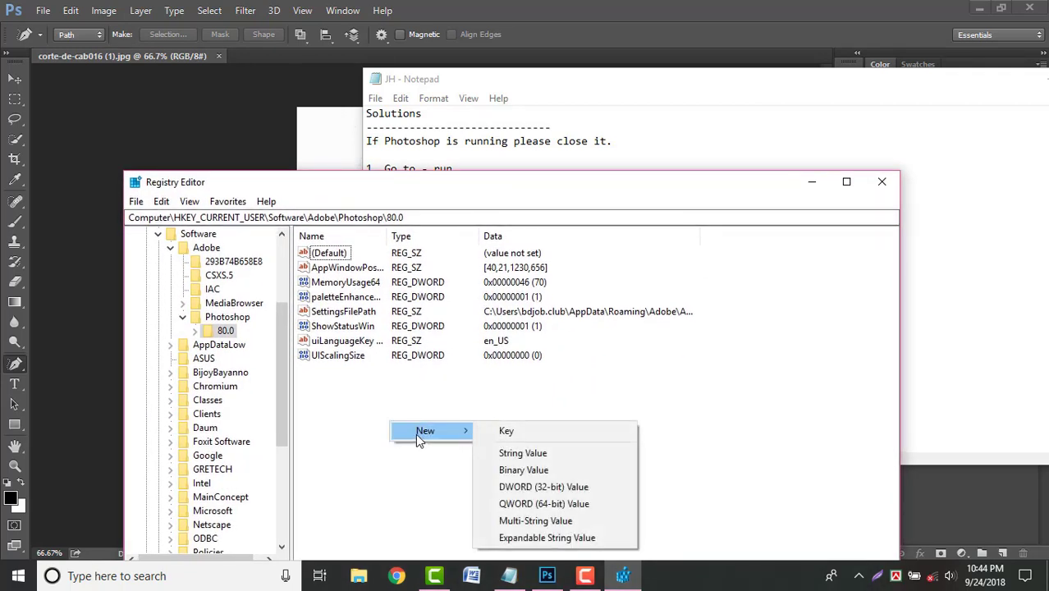
left_click(542, 489)
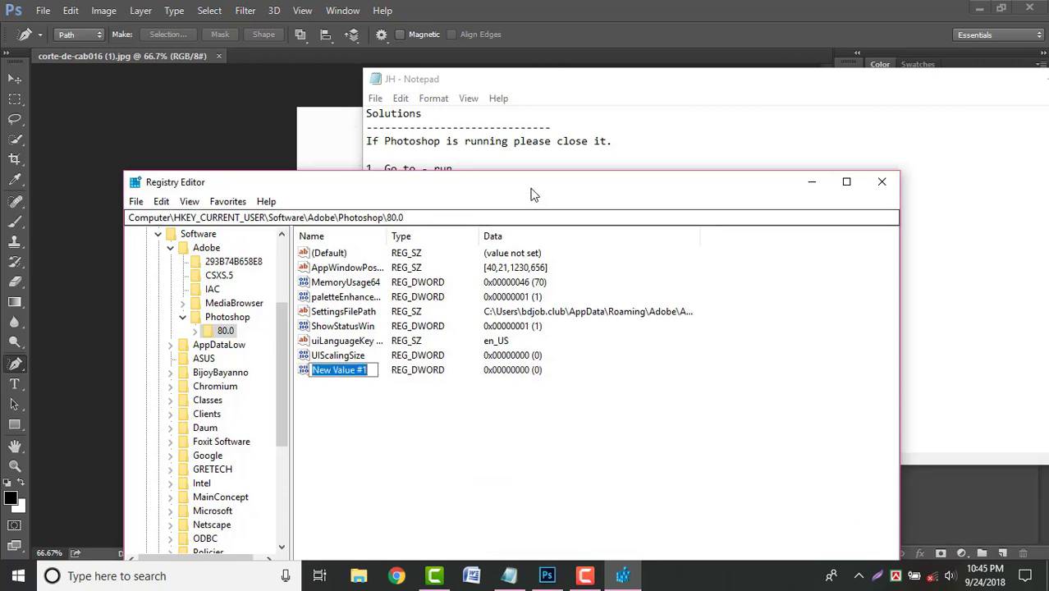
Rename New Value #1 to OverridePhysicalMemoryMB, copied from the notes
left_click_drag(531, 190, 502, 330)
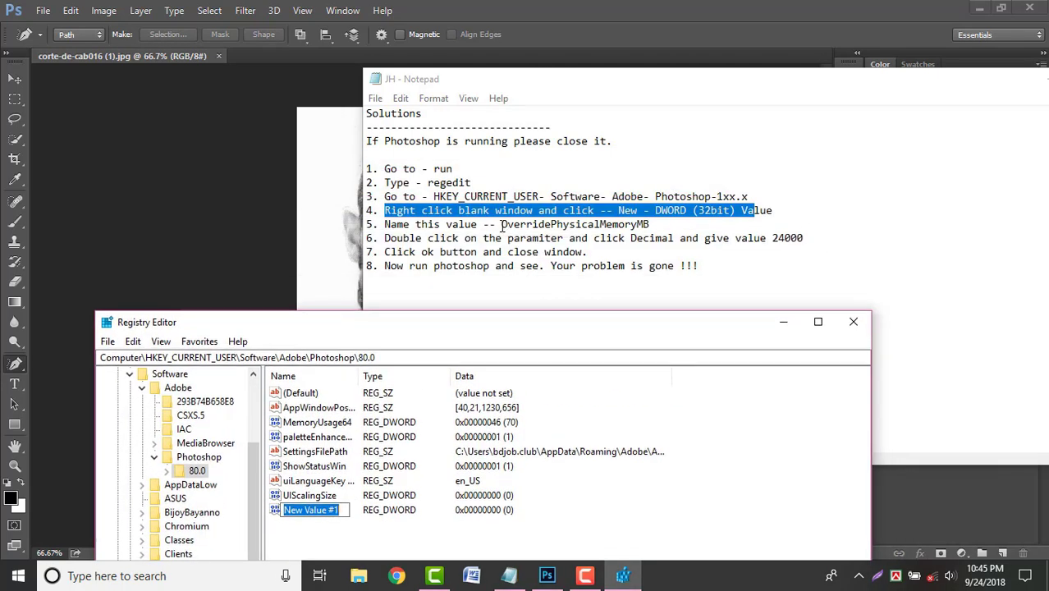
left_click_drag(501, 225, 651, 224)
right_click(650, 224)
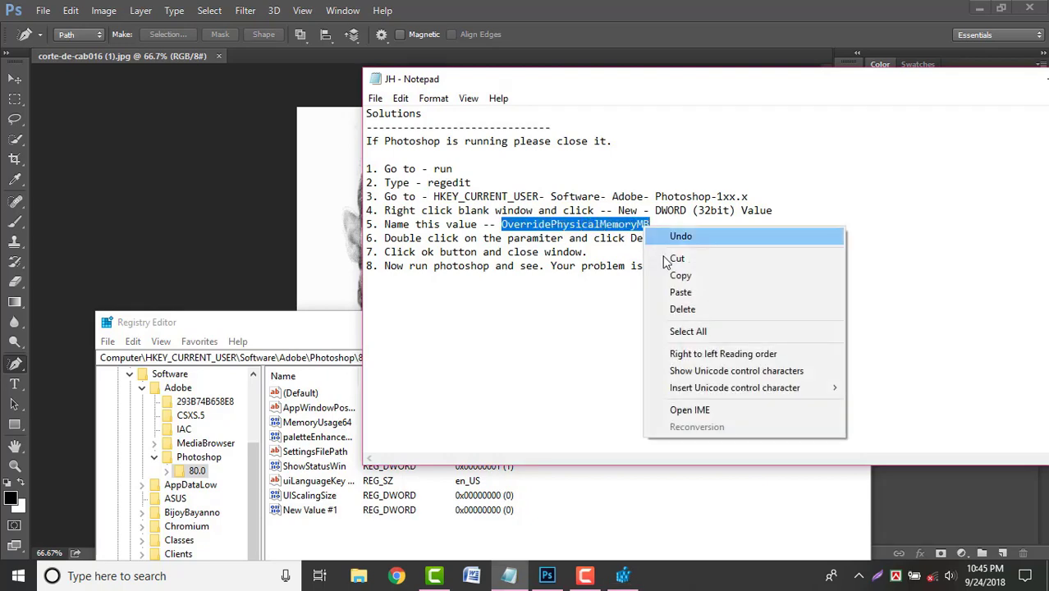
left_click(677, 277)
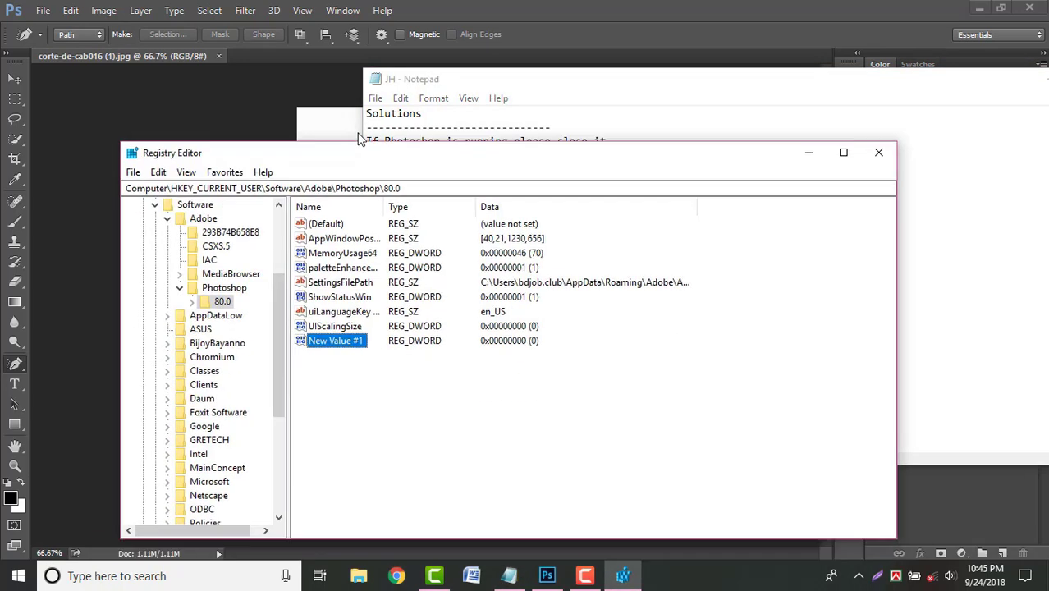
left_click_drag(324, 328, 360, 128)
right_click(335, 311)
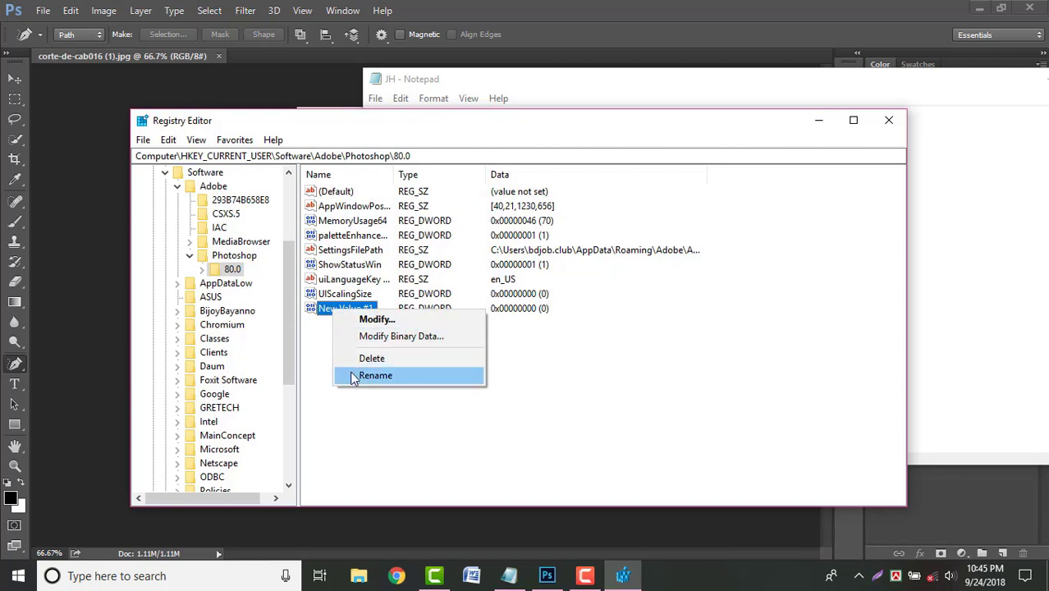
left_click(375, 375)
right_click(349, 315)
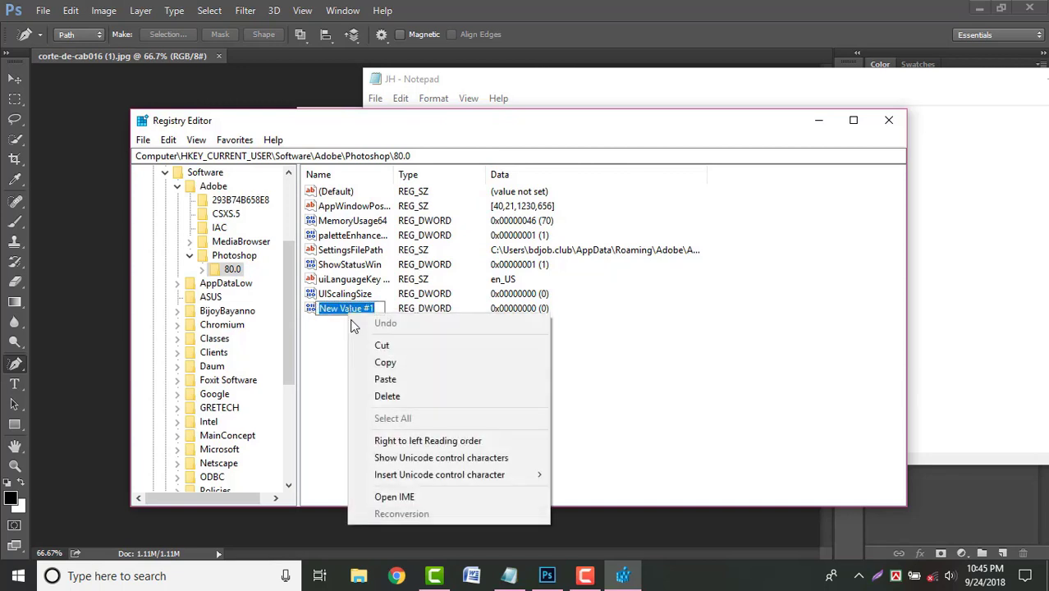
left_click(385, 378)
key("Return")
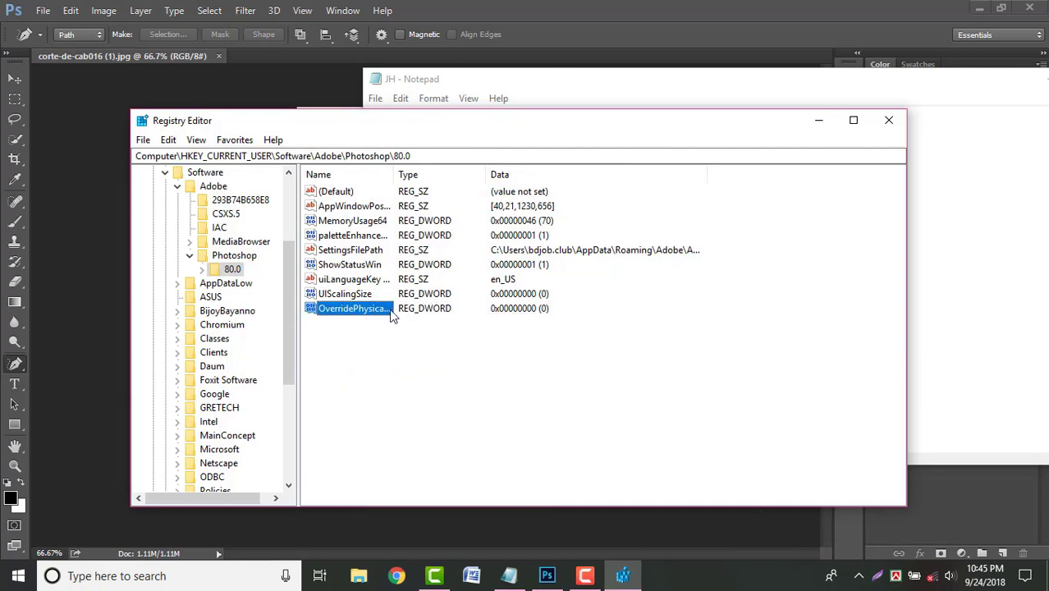
Open OverridePhysicalMemoryMB for editing with Decimal base and its 0 data selected
double_click(353, 308)
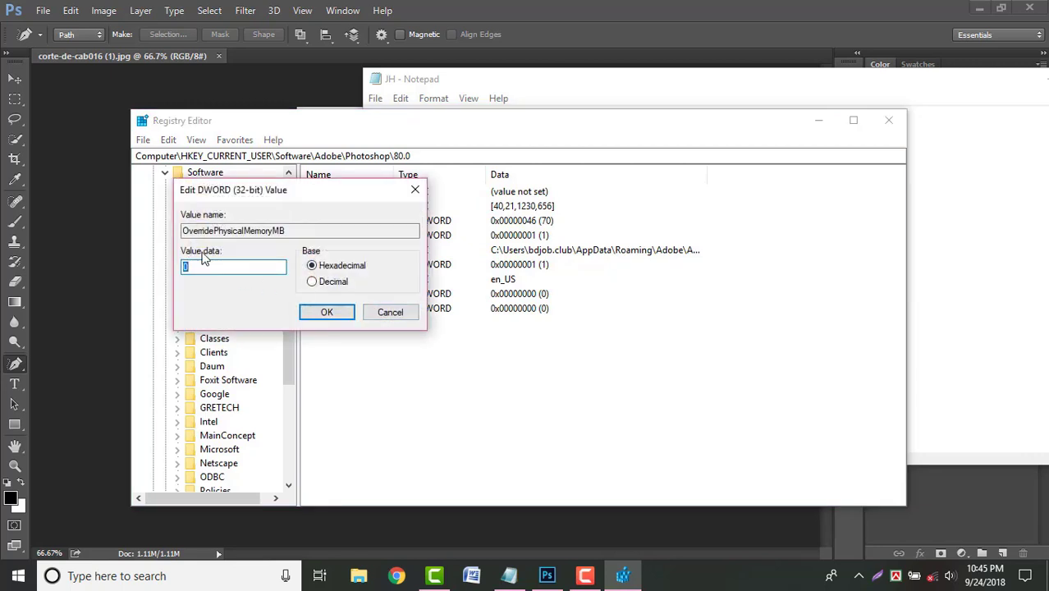
left_click(313, 281)
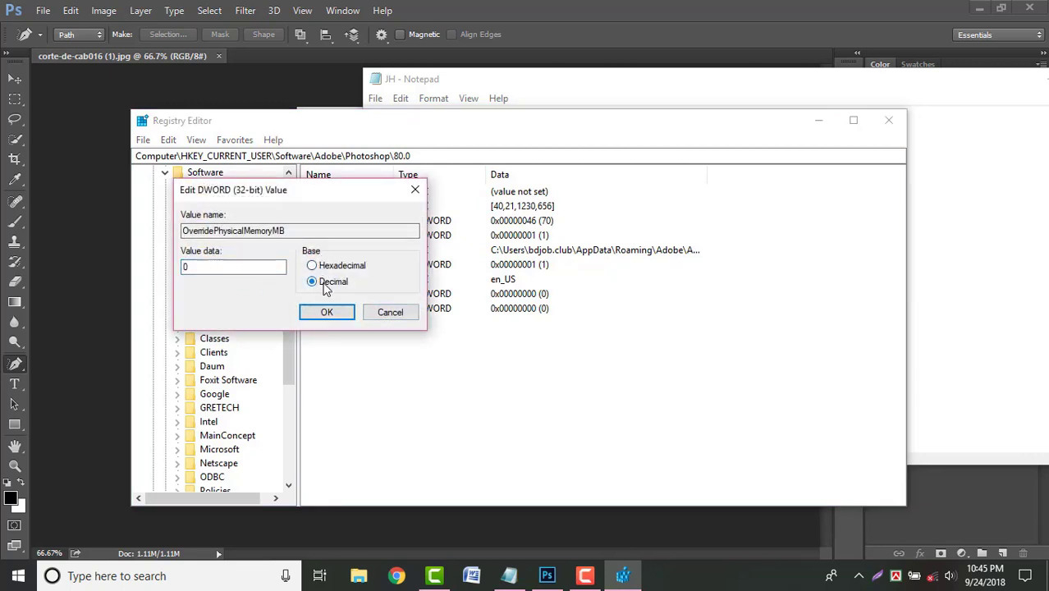
left_click_drag(216, 268, 177, 265)
Check This PC's system properties to confirm 4.00 GB installed RAM
left_click(976, 10)
right_click(29, 33)
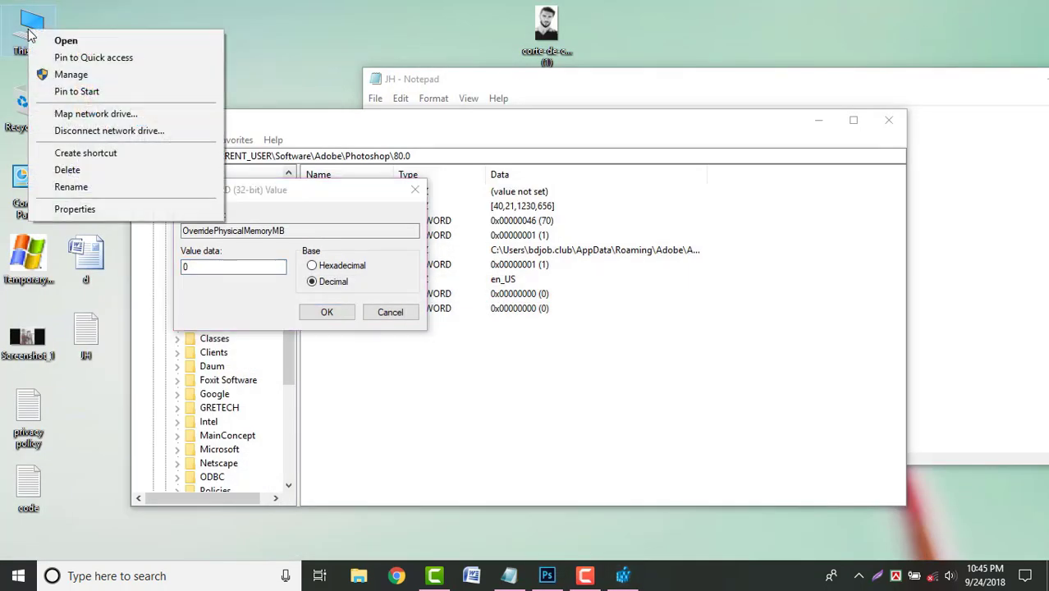
left_click(72, 210)
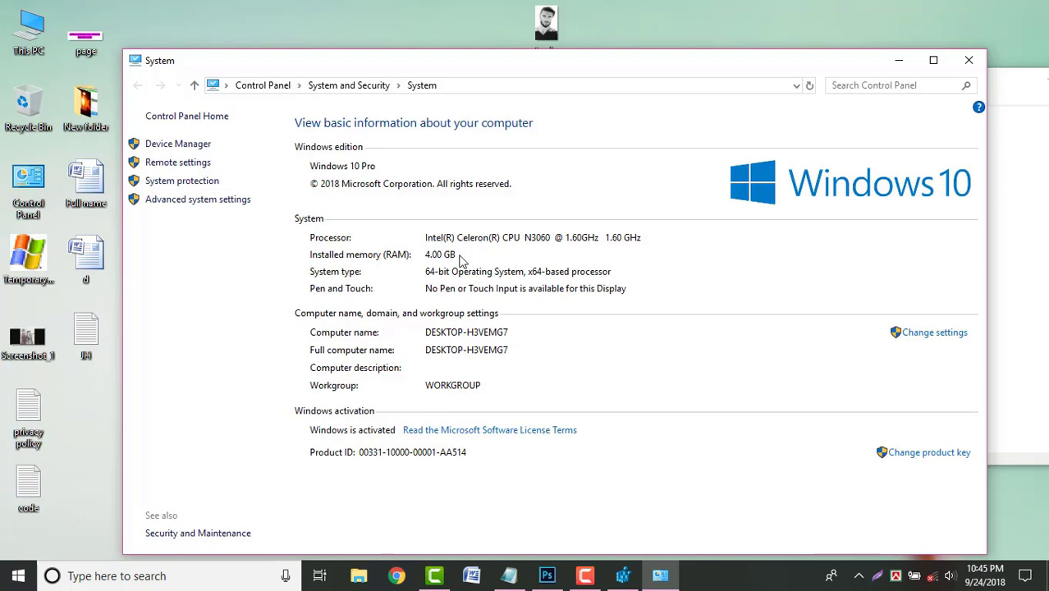
left_click(969, 60)
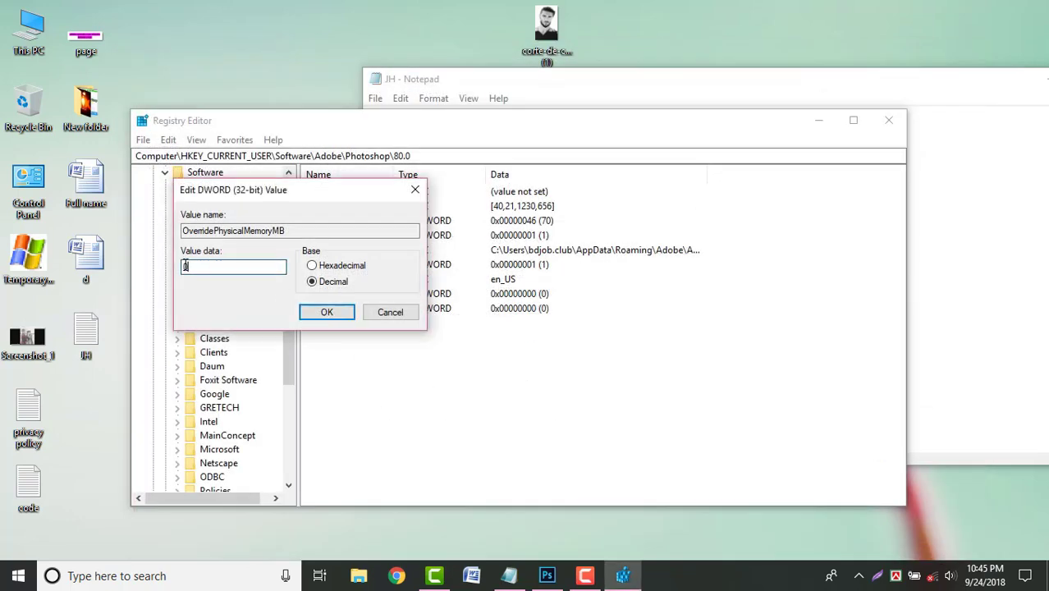
Save 4000 decimal as OverridePhysicalMemoryMB's data and close Registry Editor
left_click(140, 265)
type("4000")
left_click(327, 312)
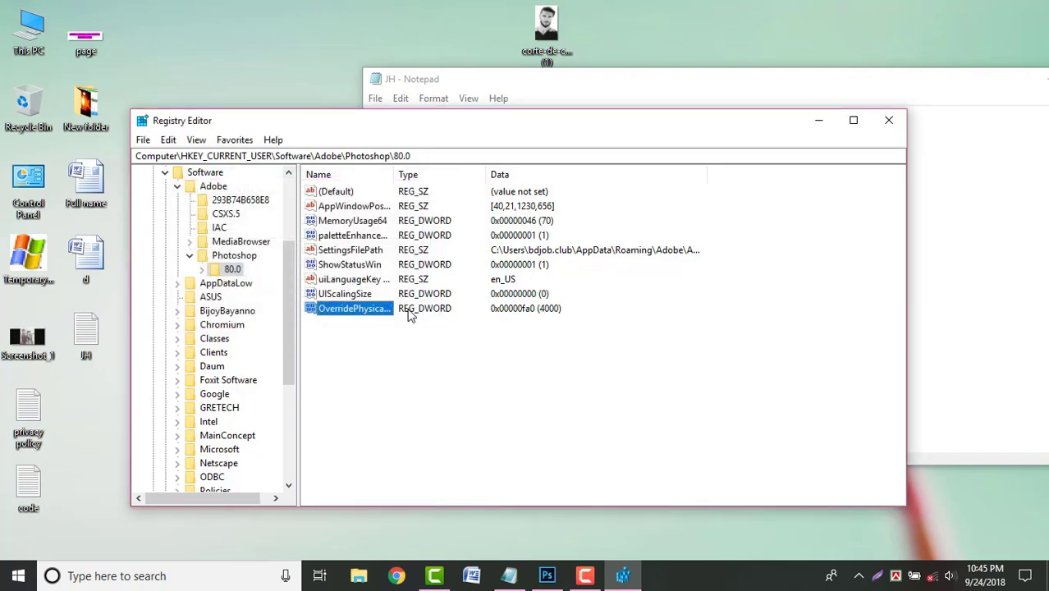
left_click(853, 120)
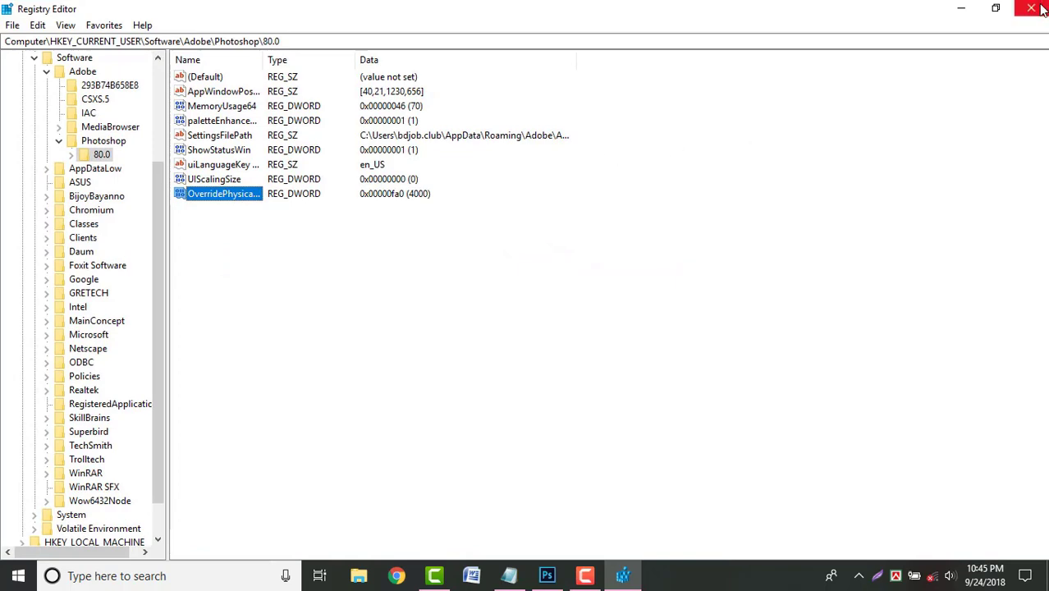
left_click(1037, 9)
left_click_drag(957, 86, 848, 89)
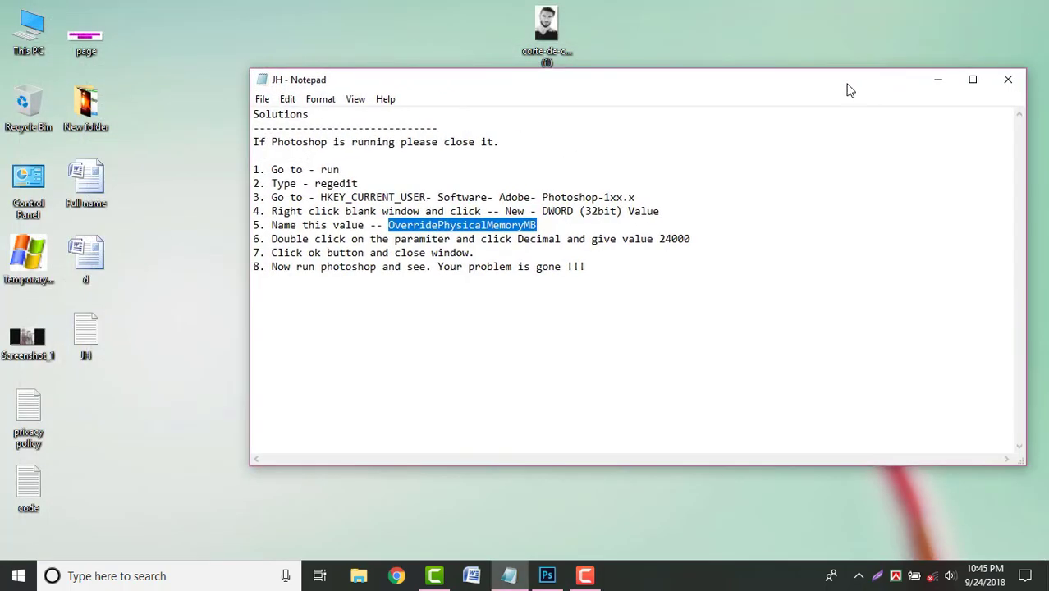
Close the Notepad instructions and the running Photoshop
left_click(1008, 79)
left_click(509, 576)
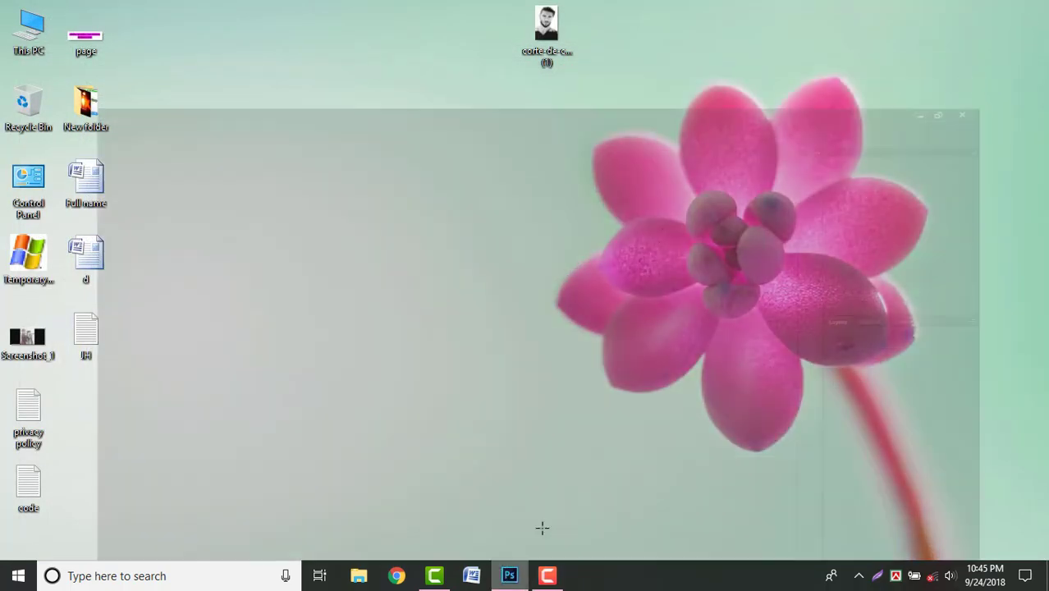
left_click(1032, 8)
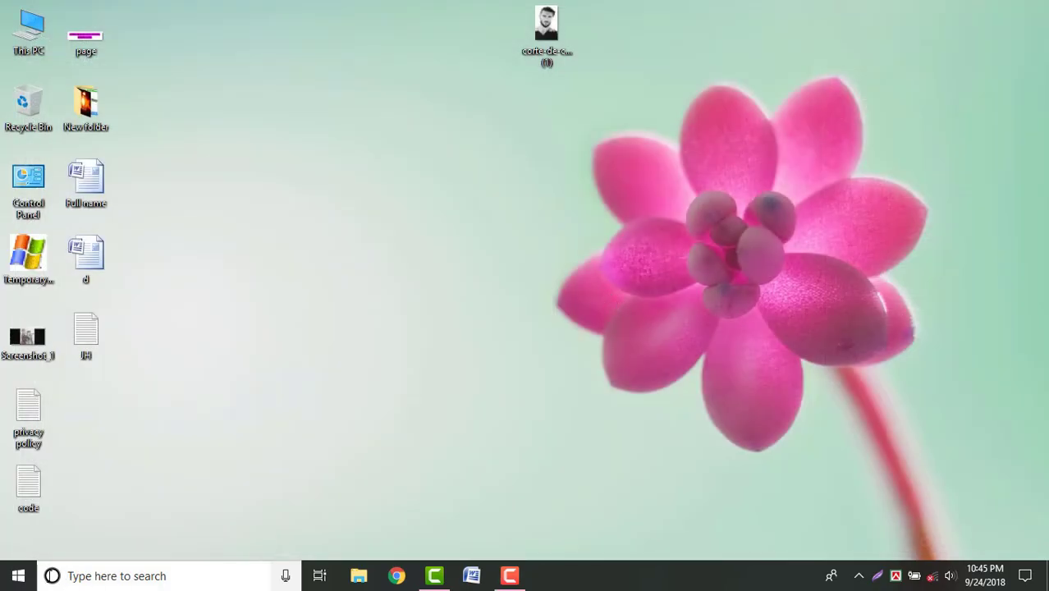
Relaunch Adobe Photoshop CC 2014 from the Start menu app list
left_click(117, 576)
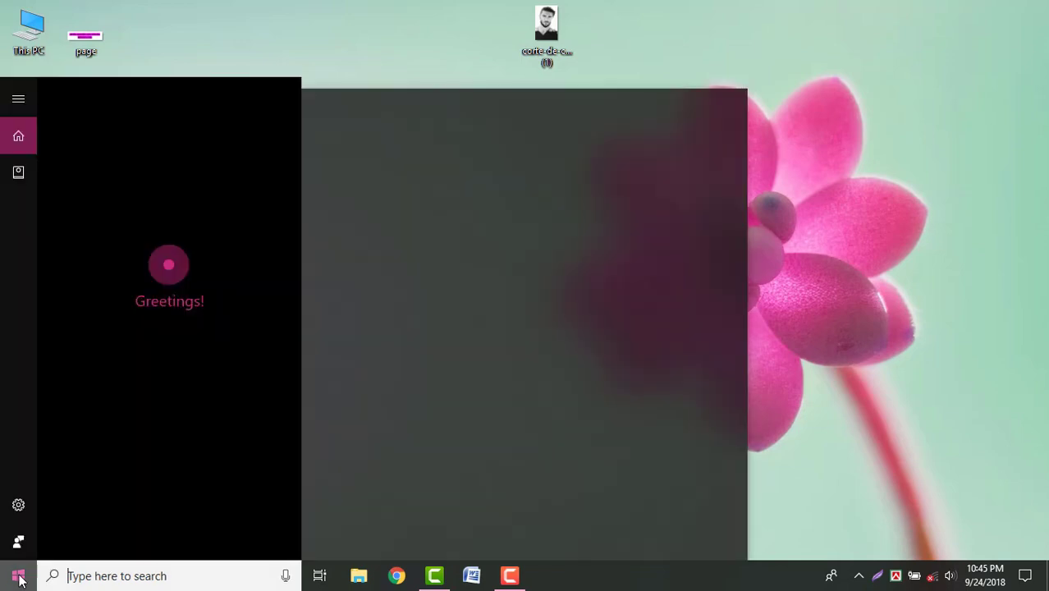
left_click(18, 578)
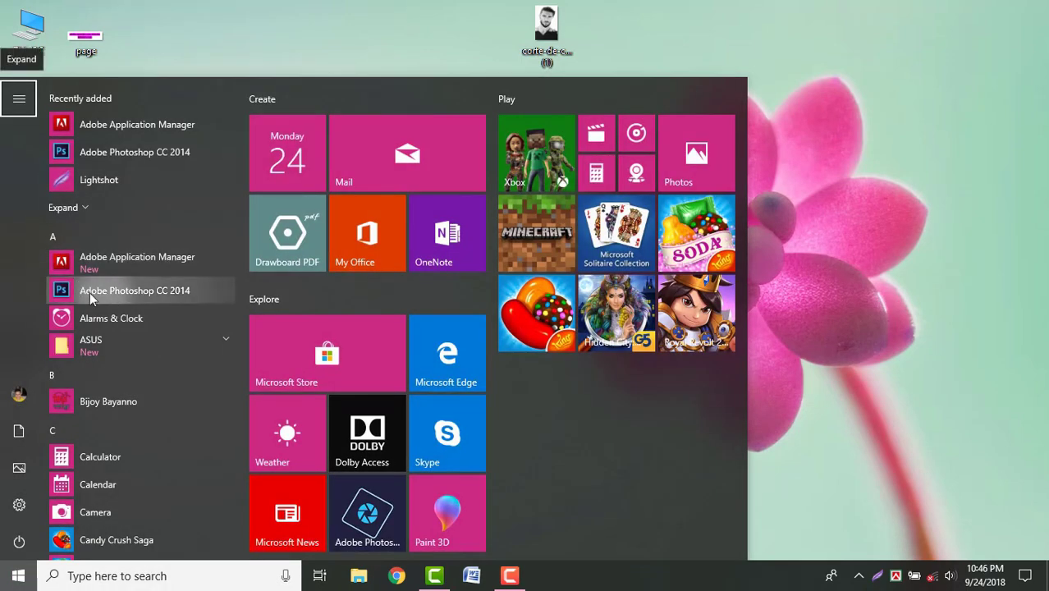
left_click(126, 292)
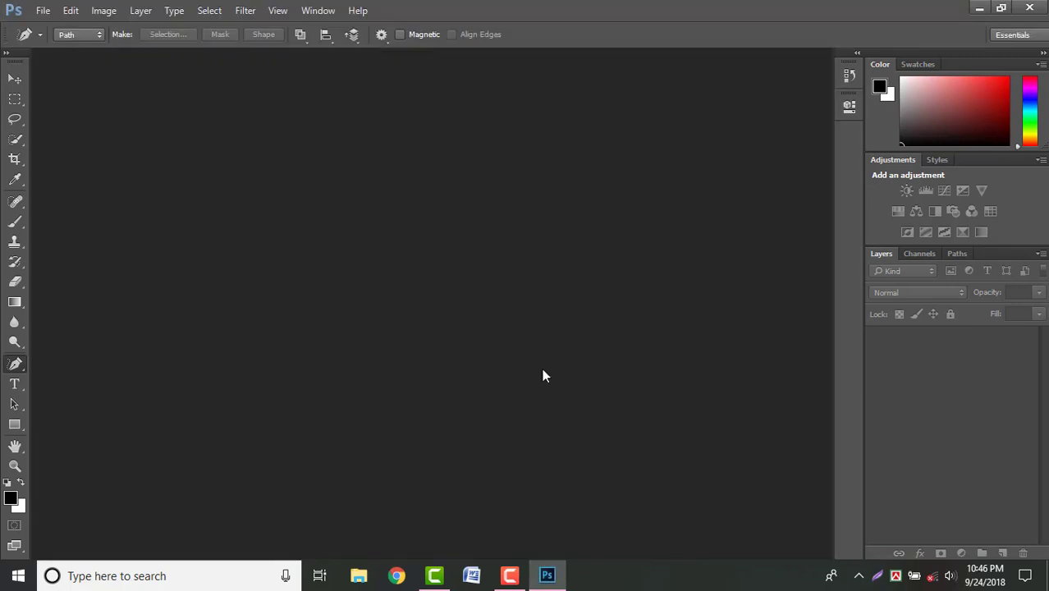
Open the corte-de-cab016 (1) photo in the relaunched Photoshop
left_click(43, 11)
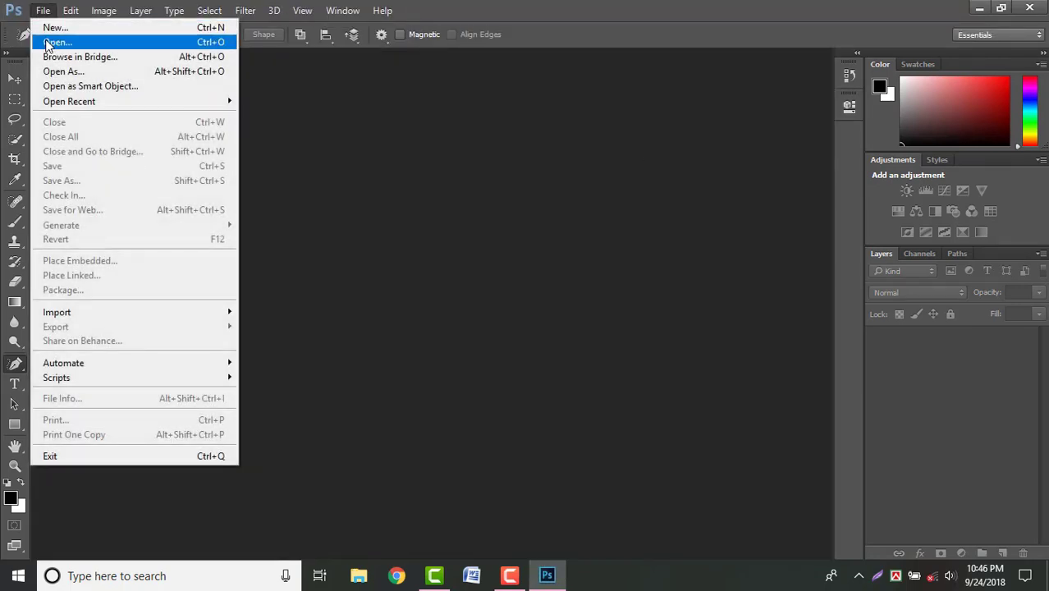
left_click(49, 42)
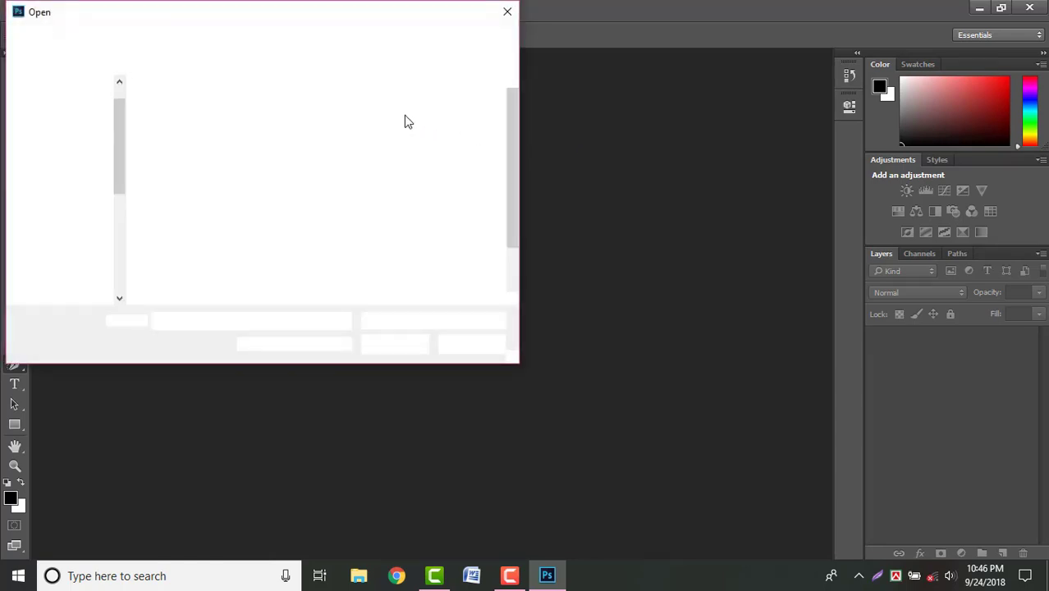
left_click(377, 111)
left_click(400, 345)
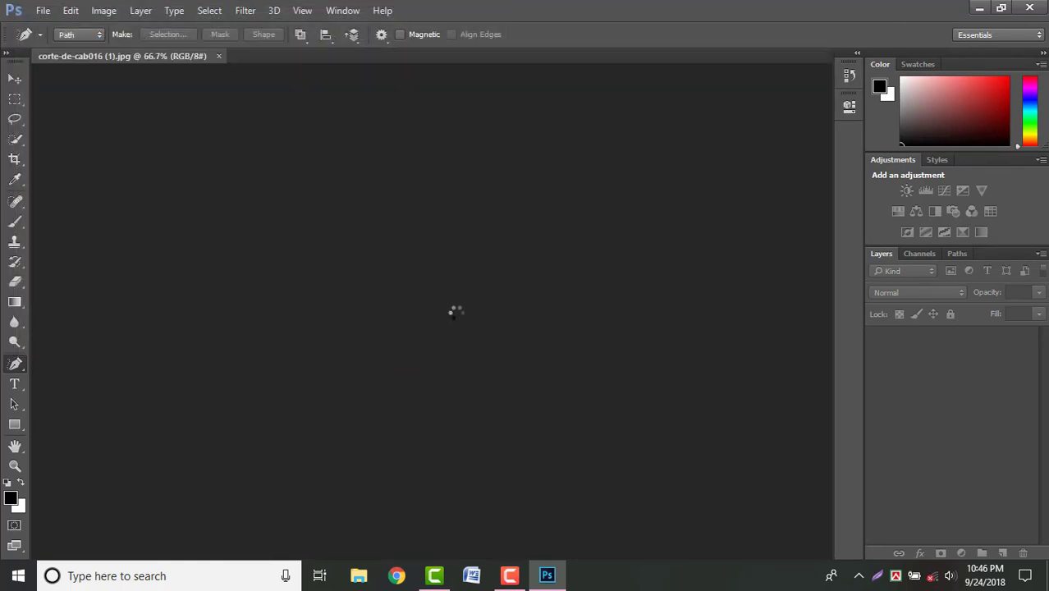
Save a JPEG copy named GG to the Desktop with default JPEG options
left_click(42, 10)
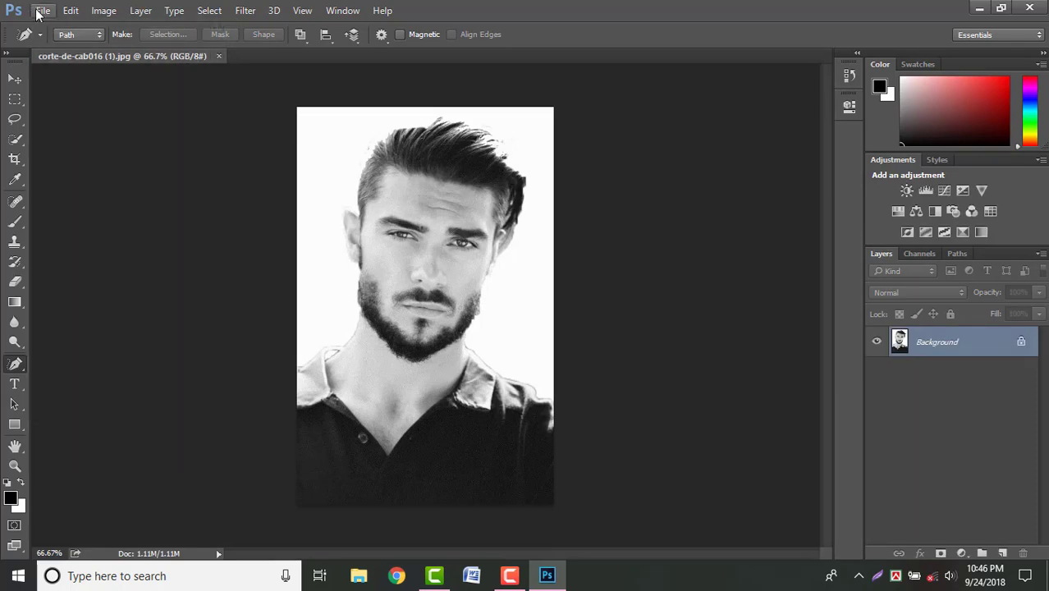
left_click(52, 180)
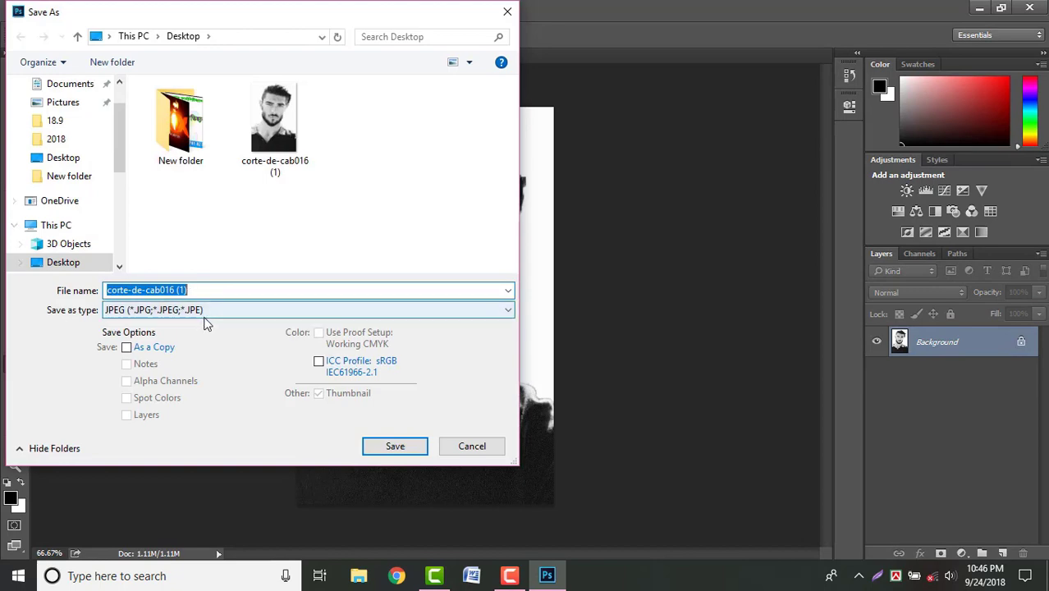
left_click(210, 311)
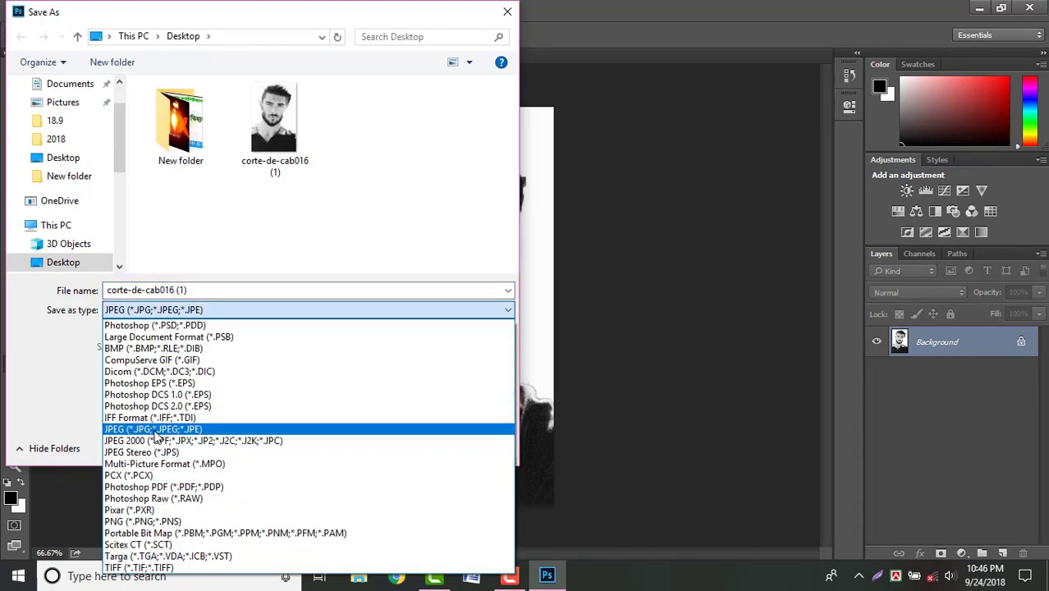
left_click(155, 429)
left_click(145, 289)
double_click(146, 289)
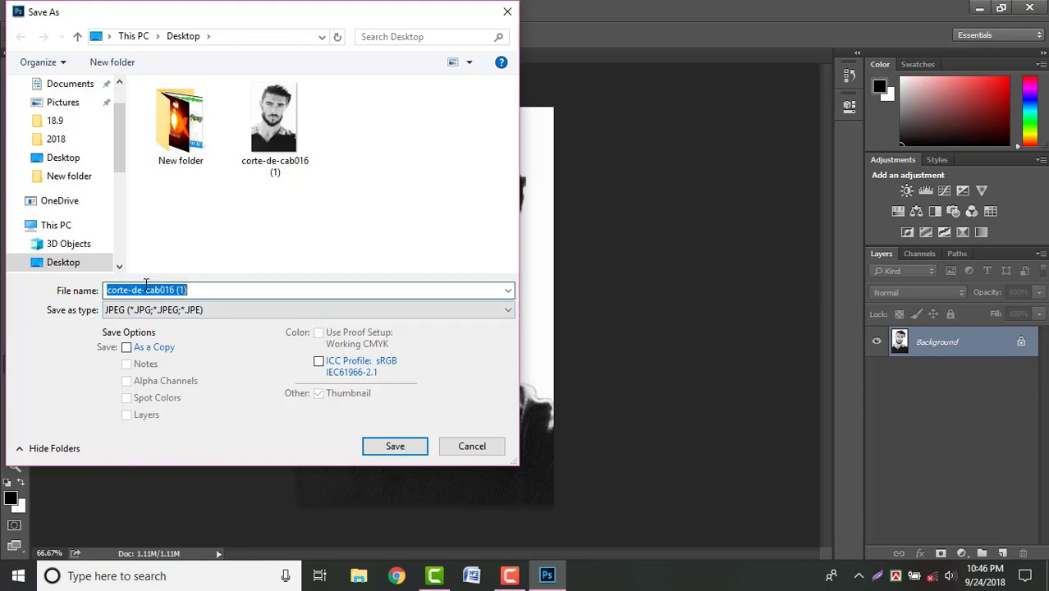
left_click(145, 289)
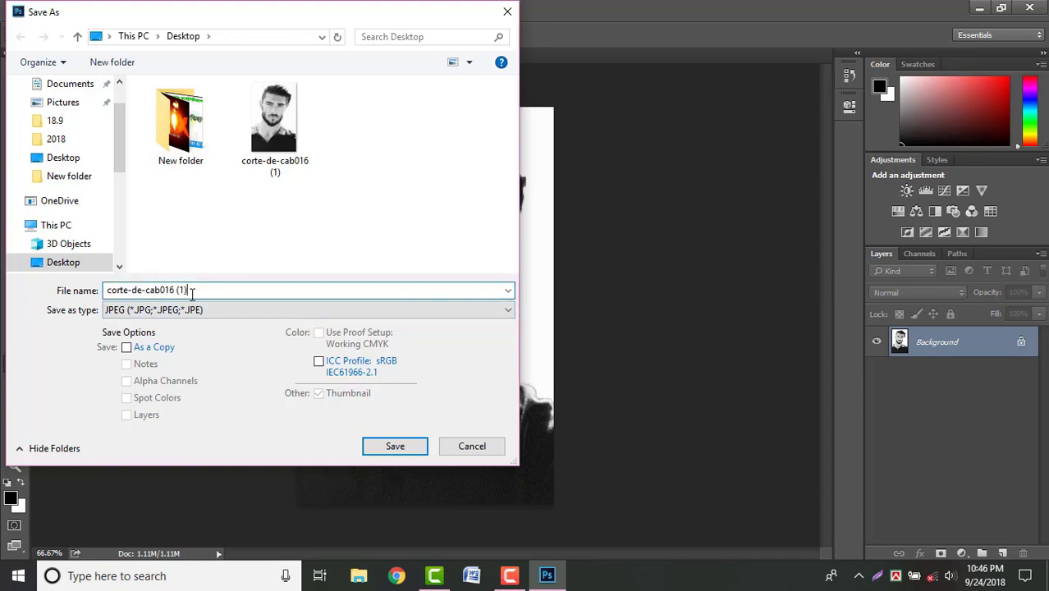
left_click_drag(192, 294, 103, 293)
type("GG")
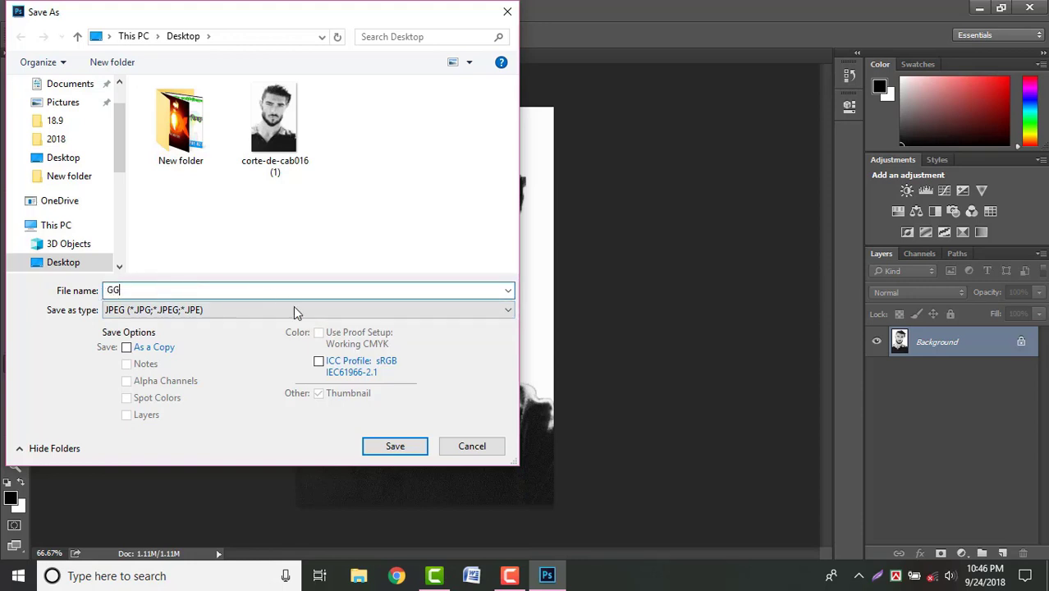
left_click(396, 446)
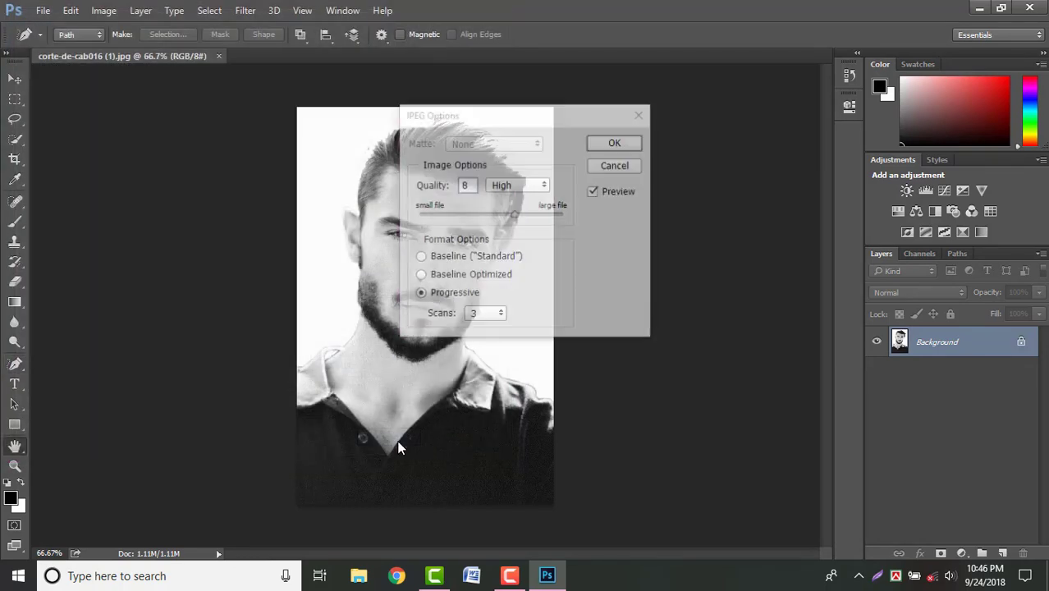
left_click(614, 143)
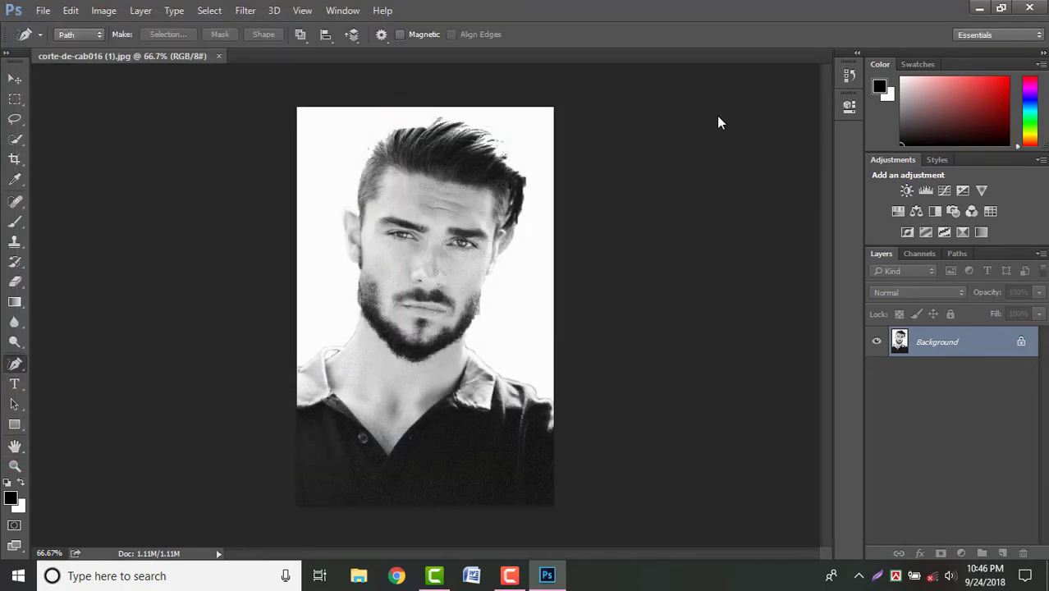
left_click(976, 10)
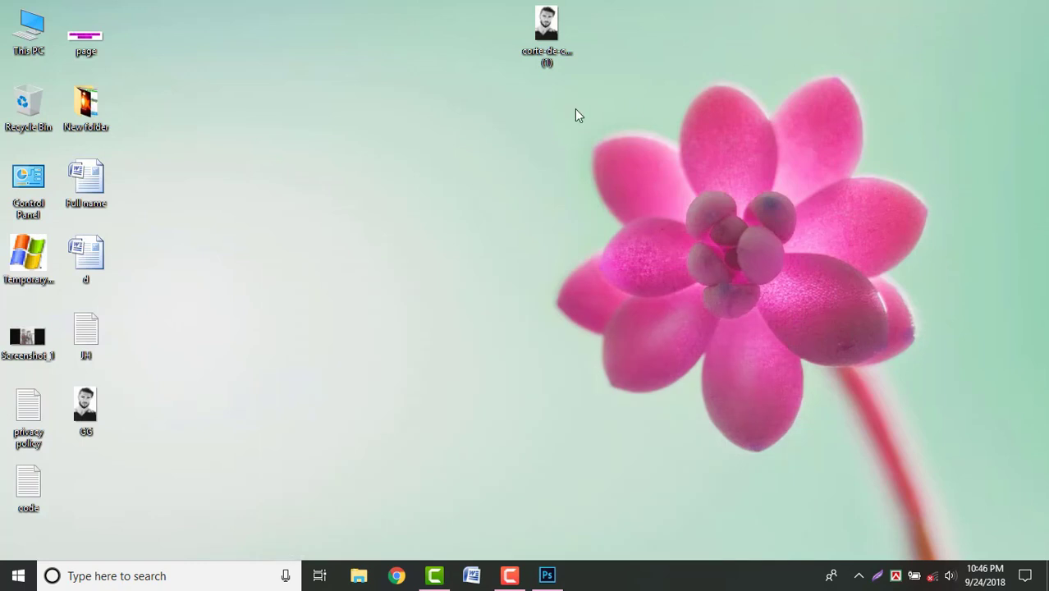
Move the GG icon beside the original photo and refresh the desktop
left_click_drag(85, 406, 474, 66)
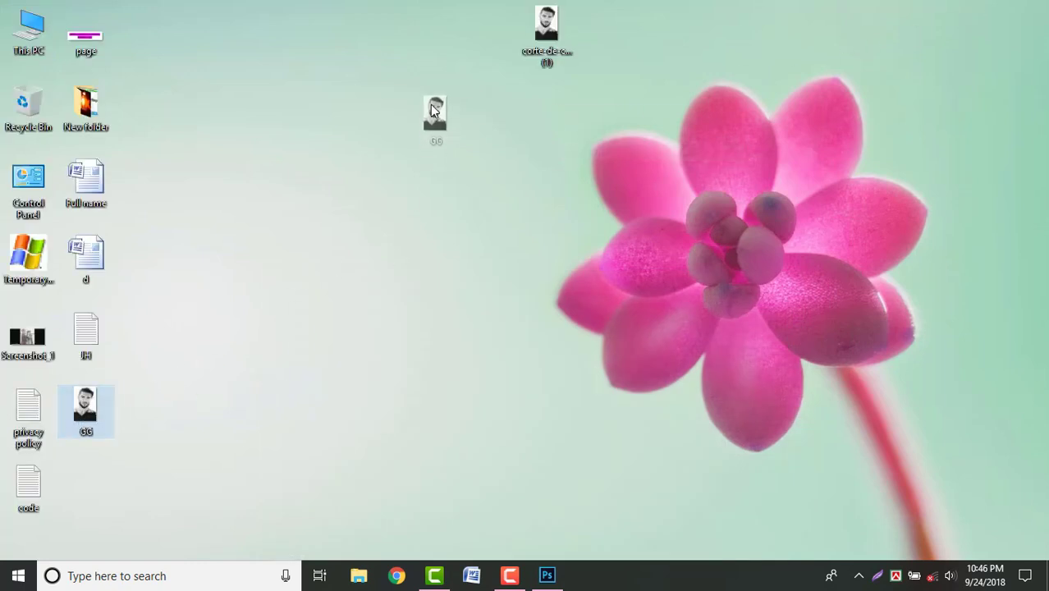
right_click(497, 171)
key("e")
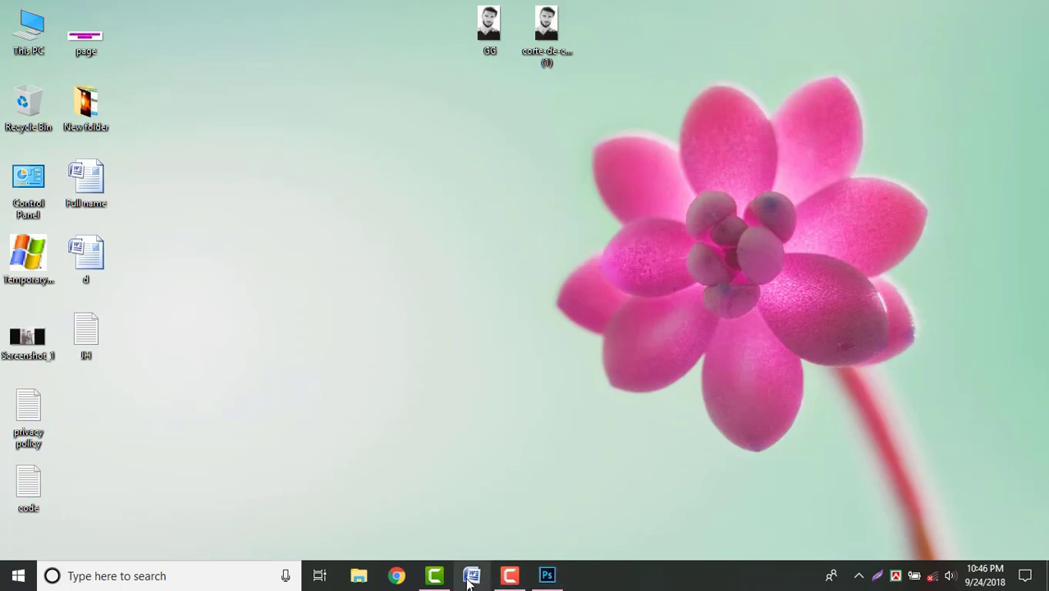
Restore Photoshop showing GG.jpg, select the Move tool, minimize, and open JH in Notepad
left_click(535, 580)
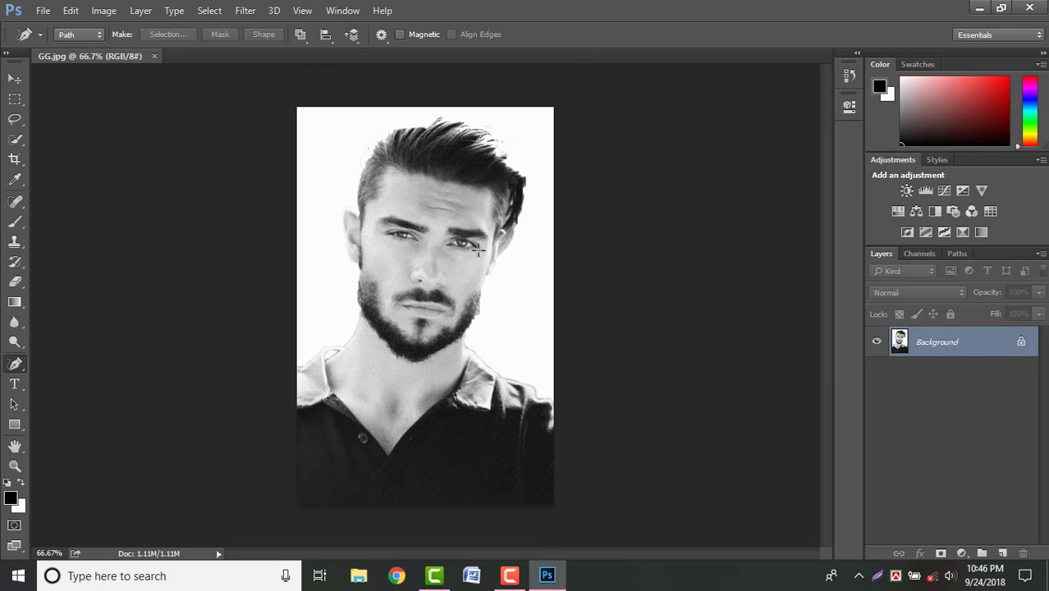
left_click(15, 78)
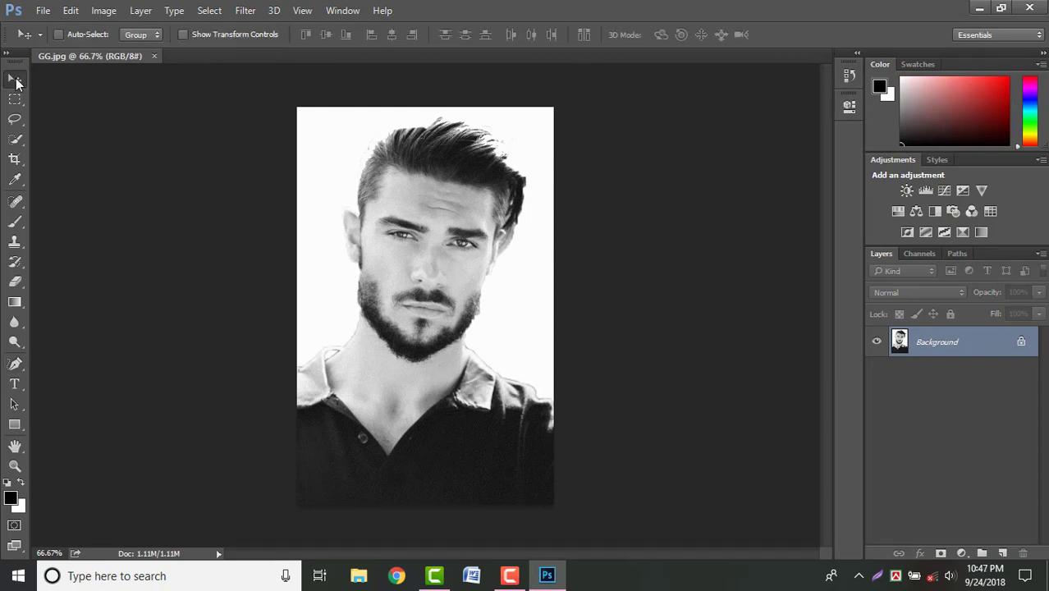
left_click(979, 9)
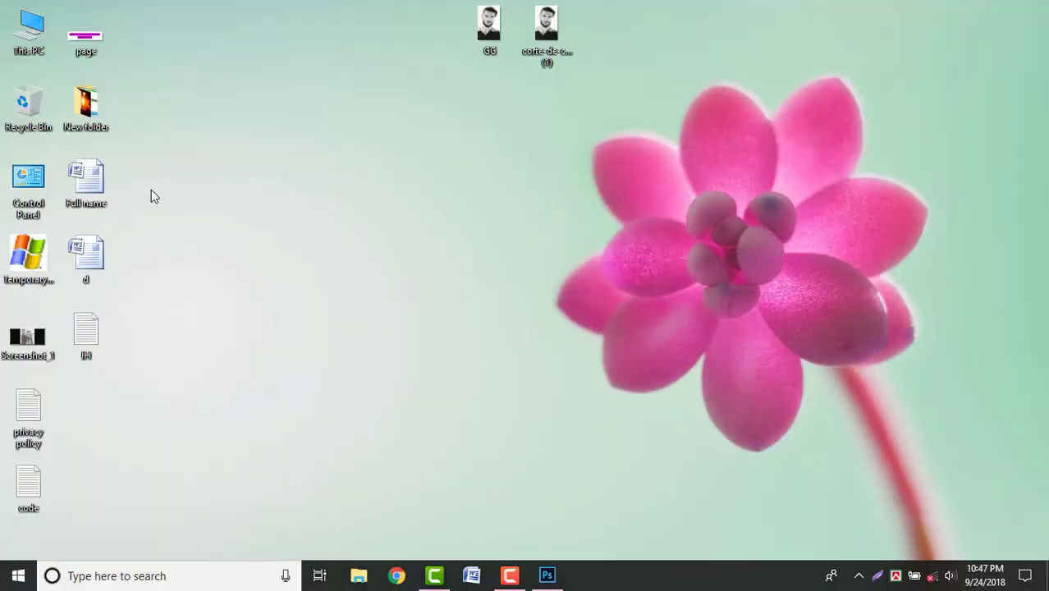
double_click(89, 332)
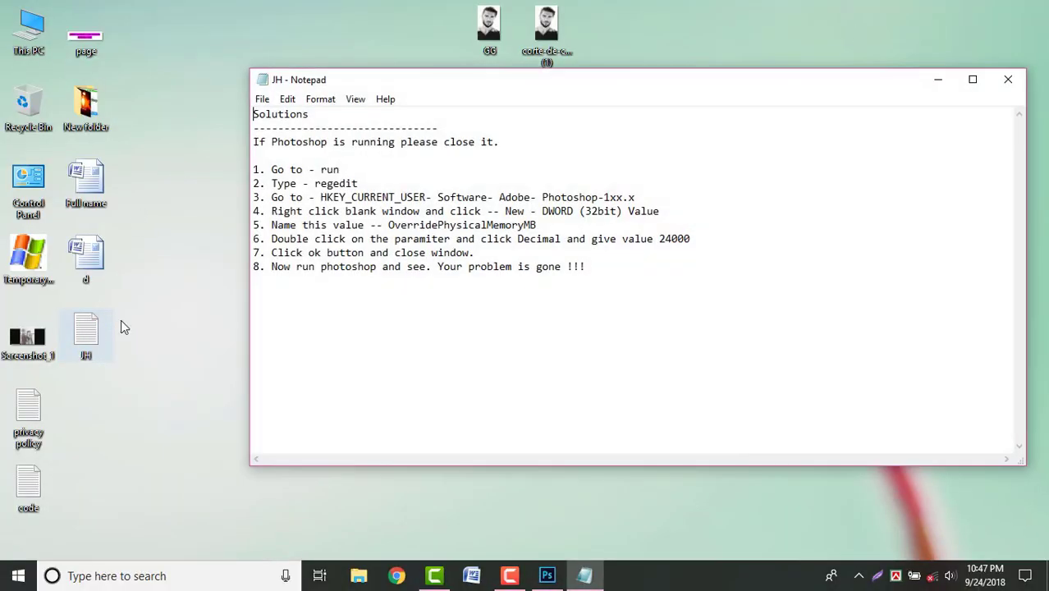
Add the note 'My Ram 4 gb ...' below step 8
left_click(604, 279)
key("Return")
type("I")
type("F")
key("BackSpace")
key("BackSpace")
type("if")
key("BackSpace")
key("BackSpace")
type("My ")
type("Ra")
type("b")
key("BackSpace")
type("m ")
type("4 ")
type("gb ")
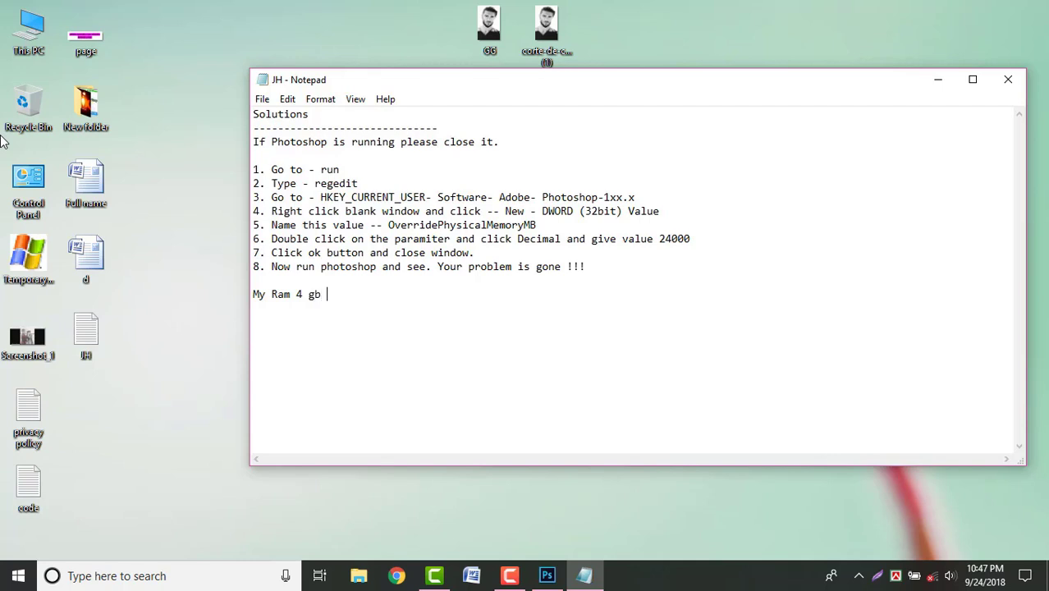
type("..")
type(".")
Add lines '1gb ram give value=1000' and '2gb ram give value 2000'
key("Return")
type("1")
type("gb ")
type("ram")
type(" giv")
type("e v")
type("al")
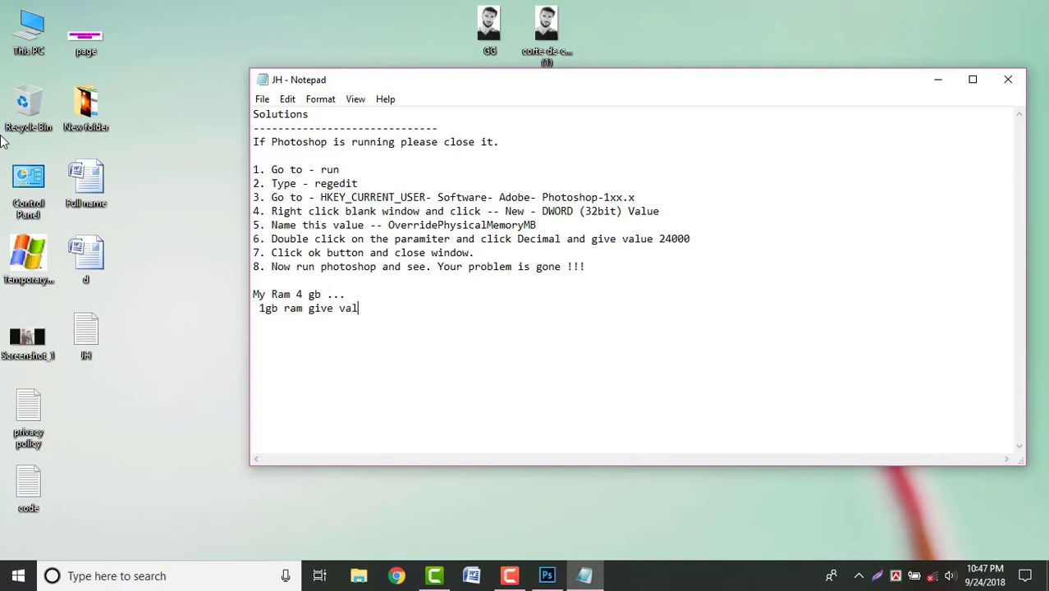
type("ue")
type("=")
type("1000")
key("Return")
type("2gb ")
type("ram ")
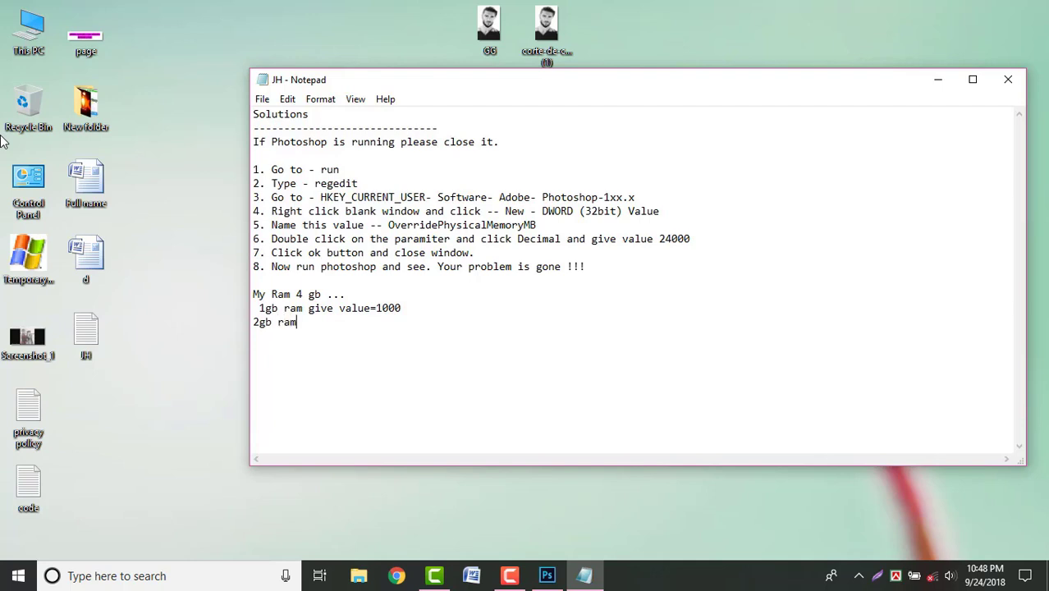
type("gi")
type("ve v")
type("alu")
type("e ")
type("2000")
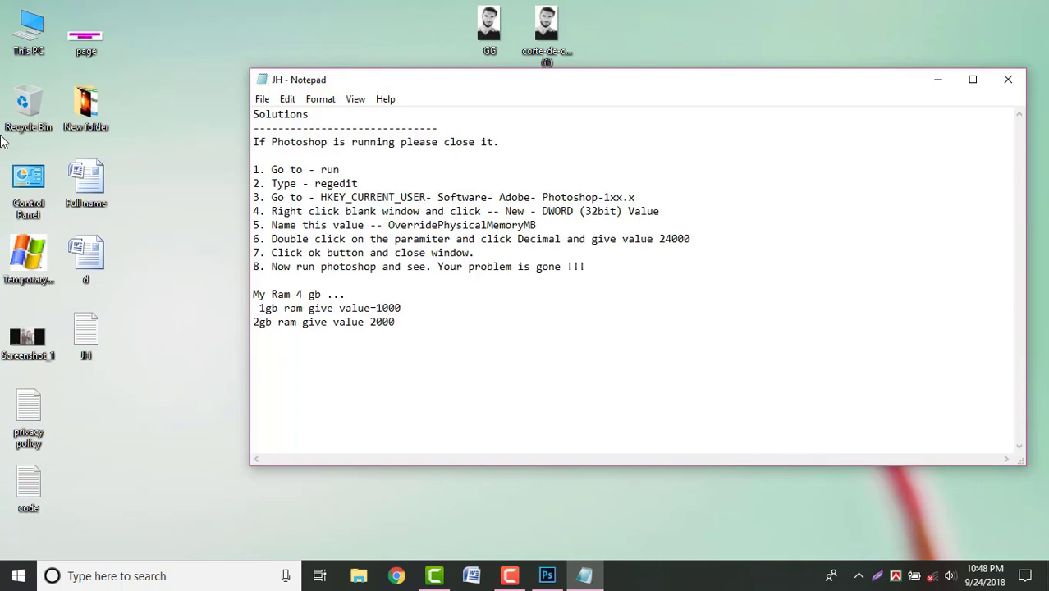